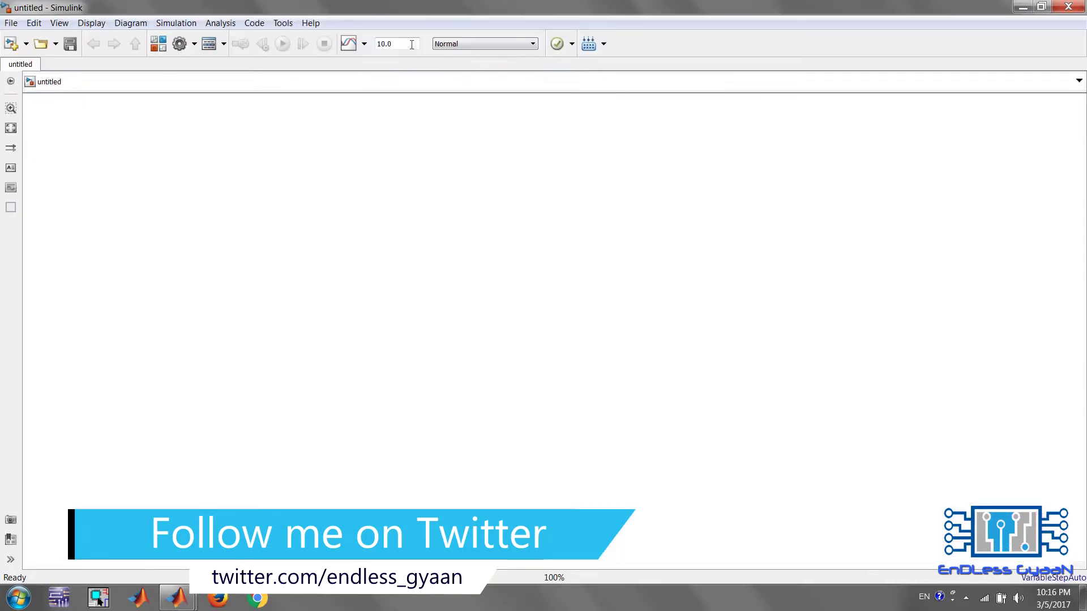
Step: Set the model's simulation stop time to inf and its simulation mode to External
left_click(410, 45)
type("in")
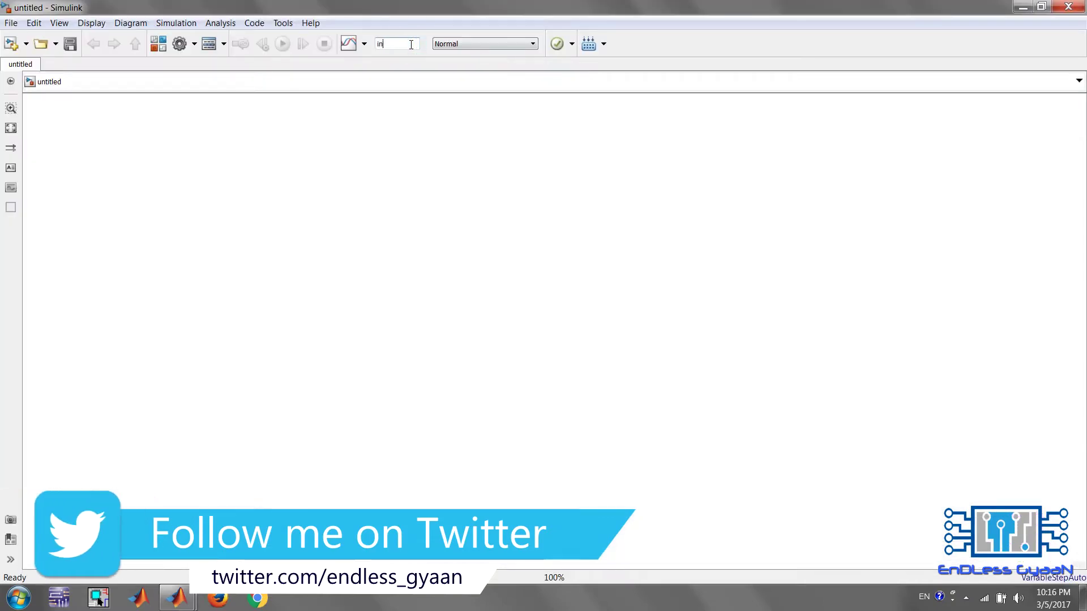
type("g")
key("BackSpace")
type("f")
left_click(467, 44)
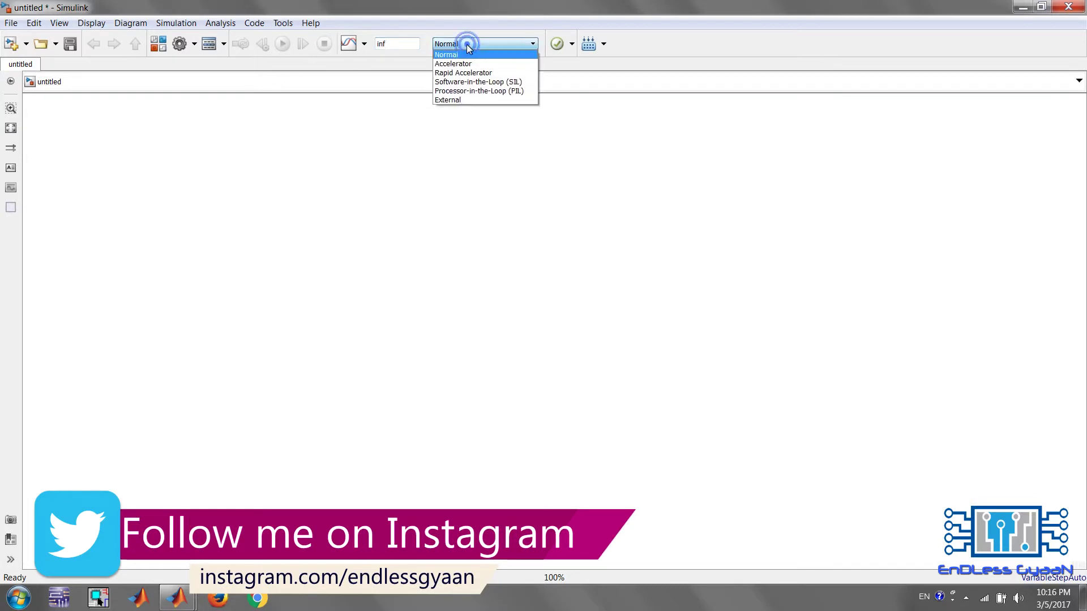
left_click(450, 101)
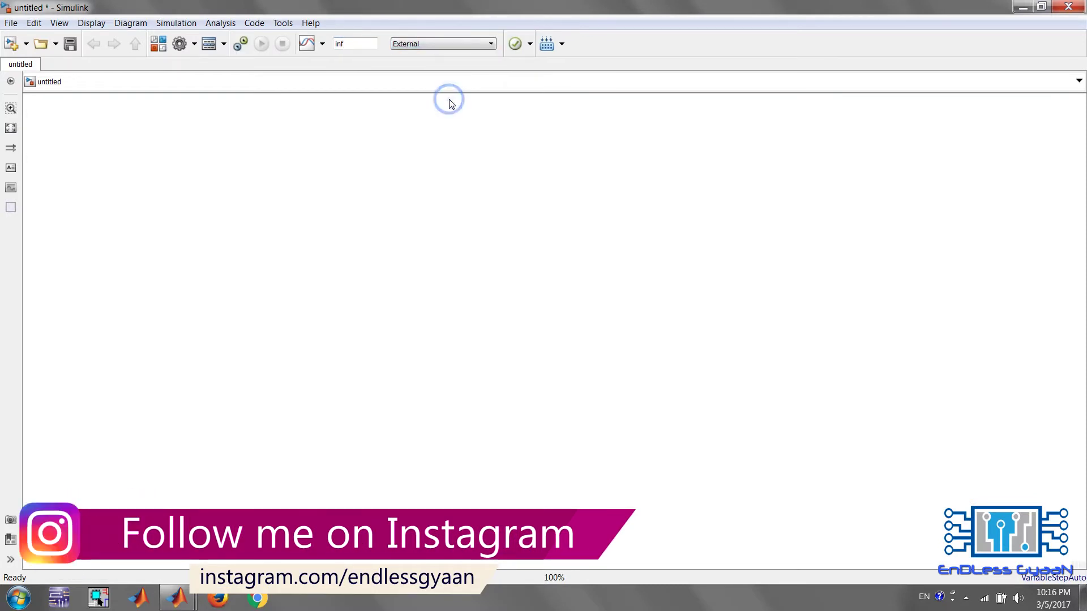
Step: Prepare the model to run on target hardware, selecting Arduino Uno as the hardware board and applying the configuration
left_click(283, 23)
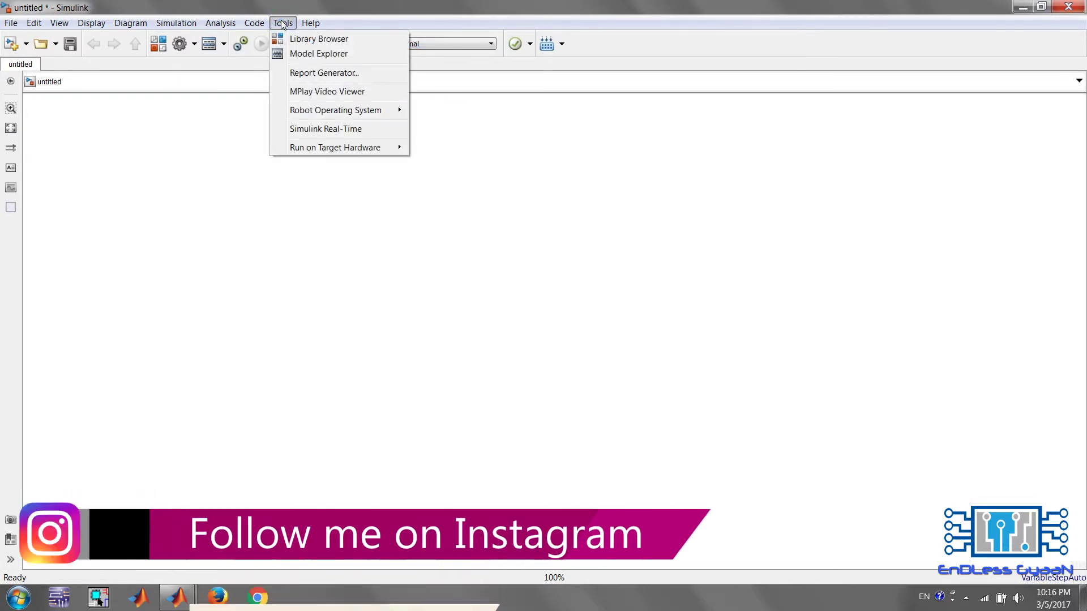
mouse_move(335, 149)
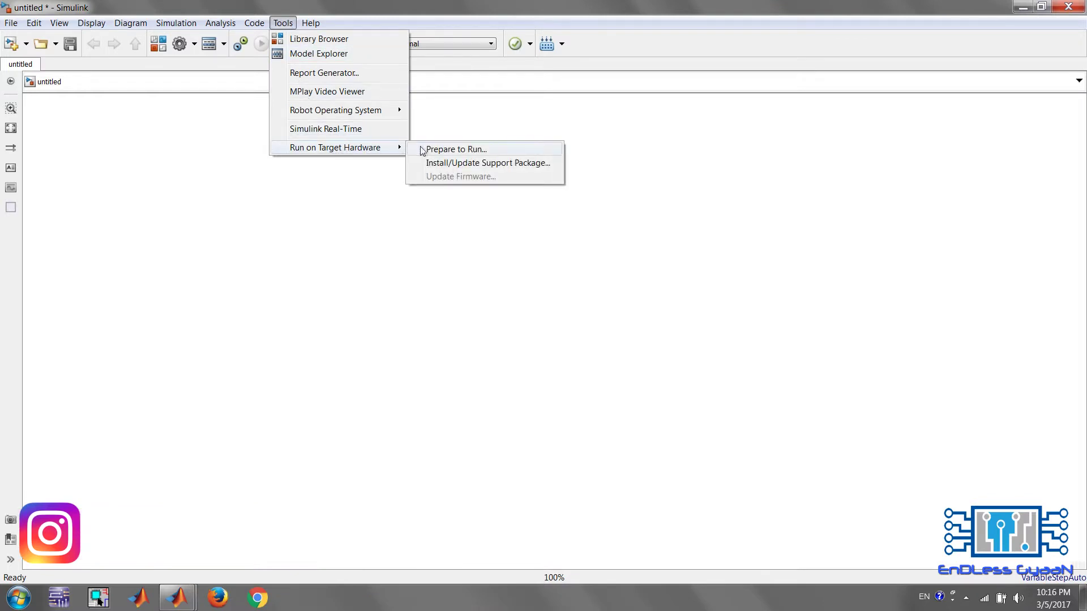
left_click(422, 149)
left_click(486, 140)
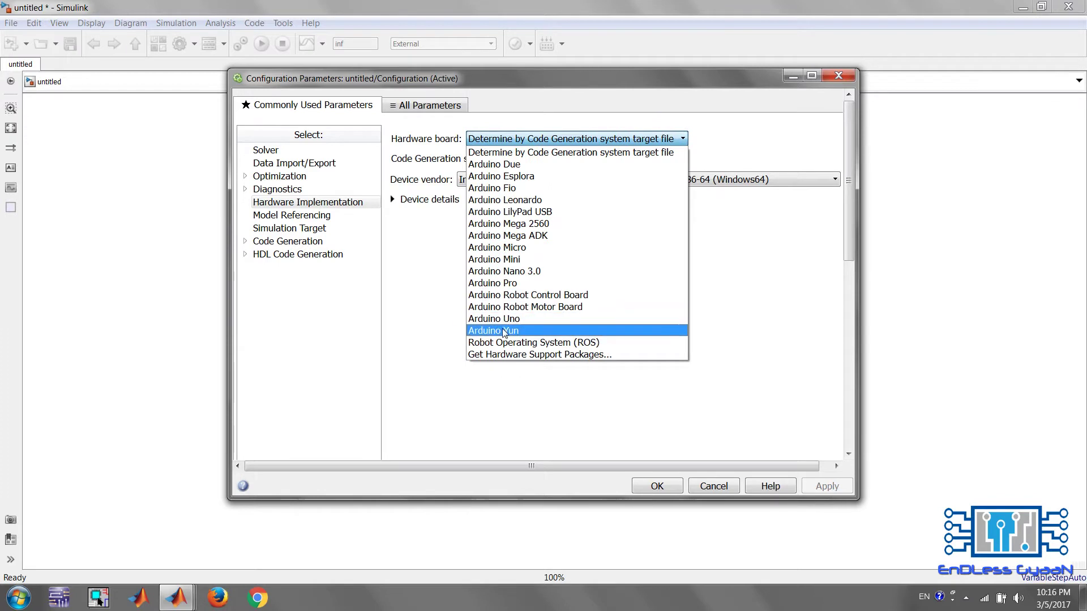
left_click(510, 319)
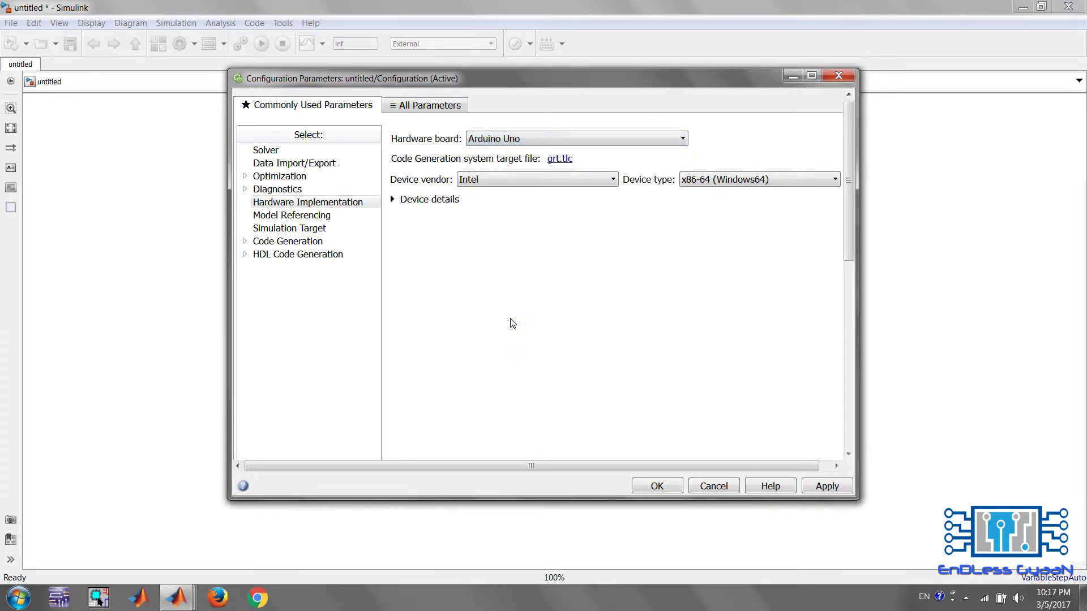
left_click(837, 490)
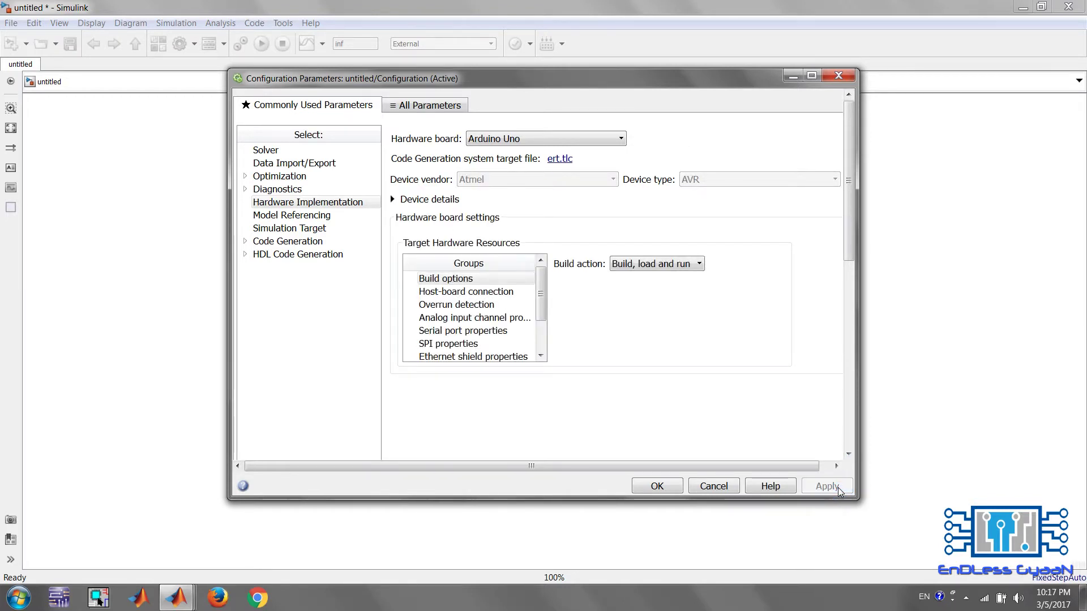
left_click(673, 490)
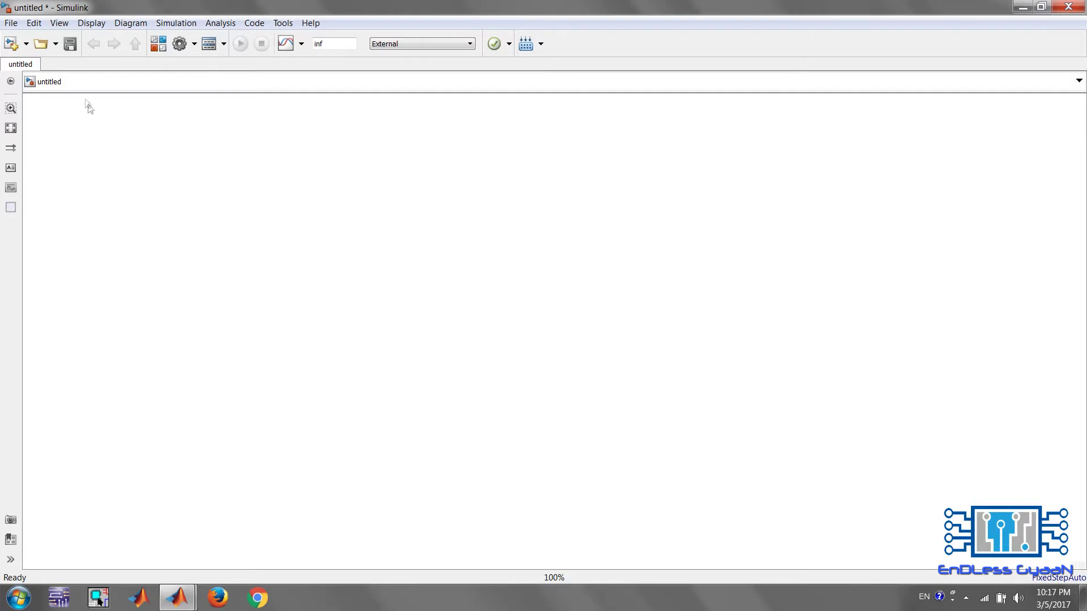
Step: Save the model as analogread in the analog read folder
left_click(70, 45)
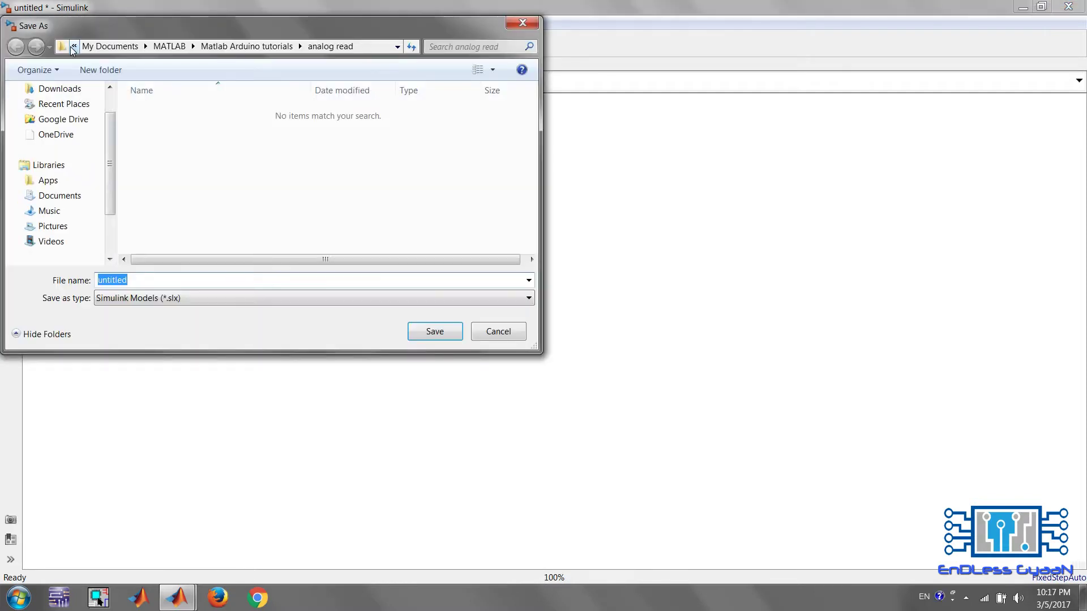
type("analogrea")
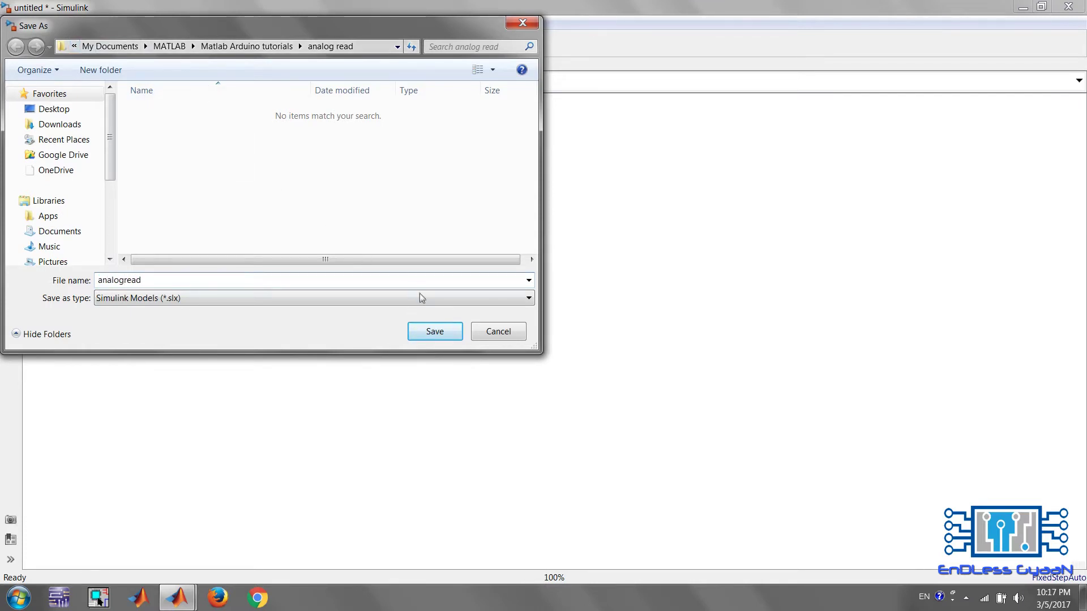
left_click(428, 333)
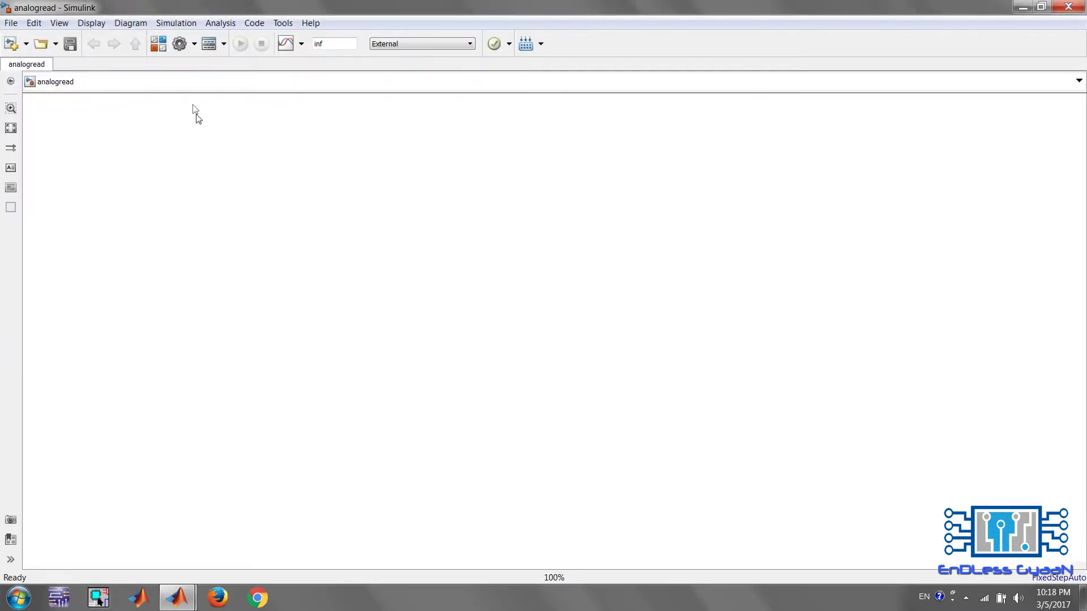
Step: Add a Display block and a Scope block from the Simulink Sinks library to the analogread model
left_click(162, 47)
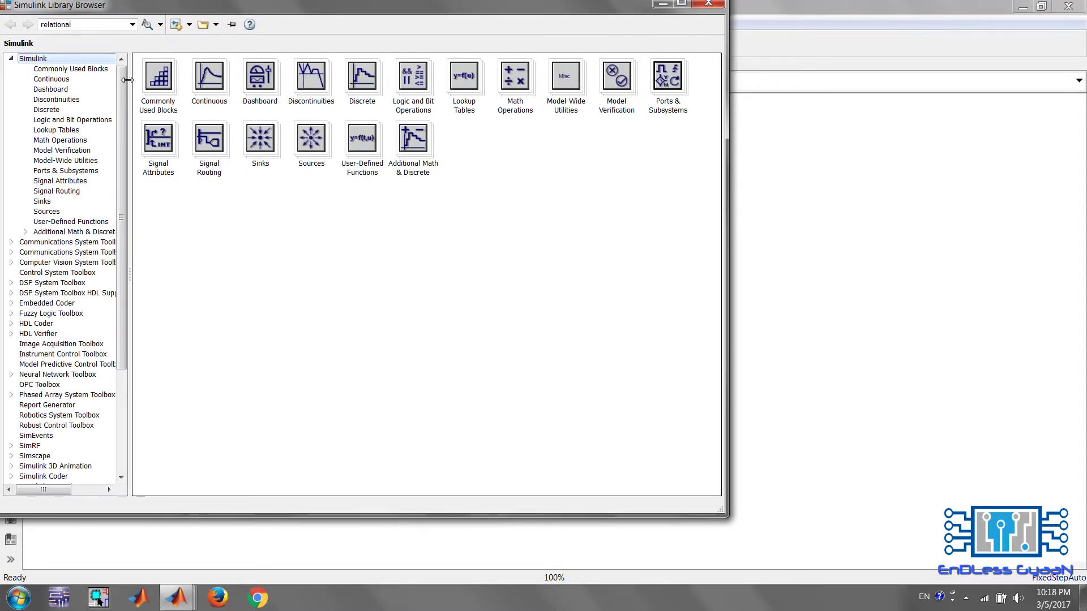
left_click(44, 202)
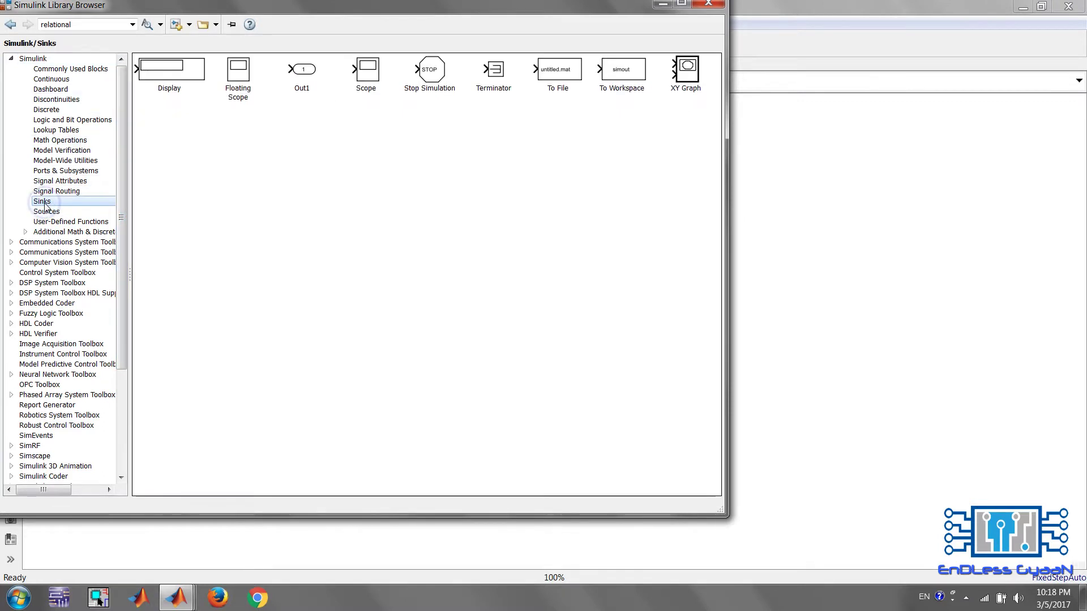
right_click(178, 80)
left_click(192, 88)
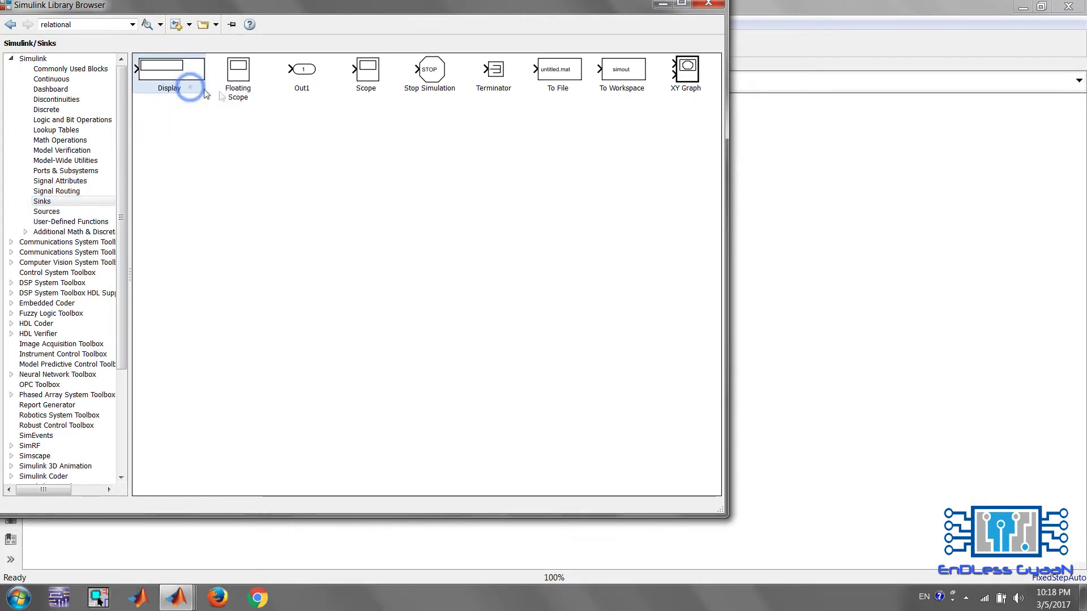
right_click(367, 80)
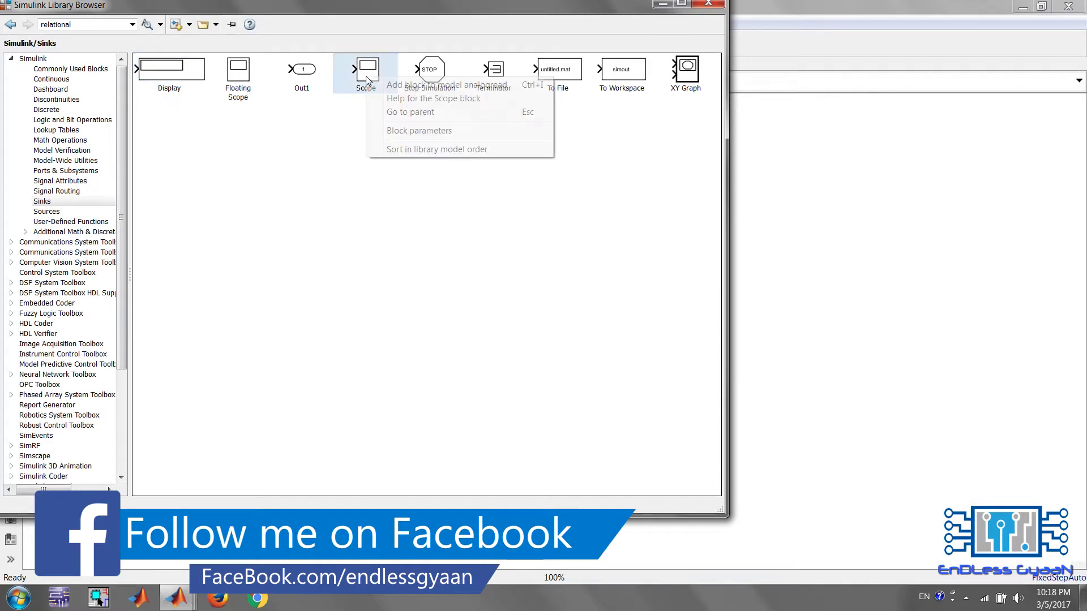
left_click(389, 85)
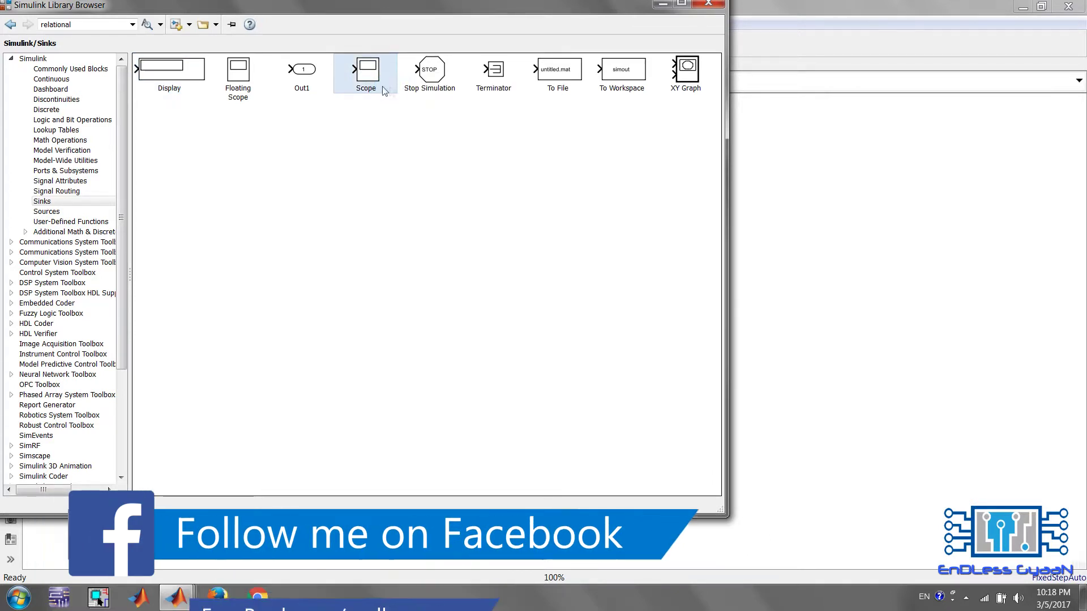
Step: Add an Analog Input block from the Common blocks of the Arduino hardware support package to the model
left_click_drag(121, 96, 129, 223)
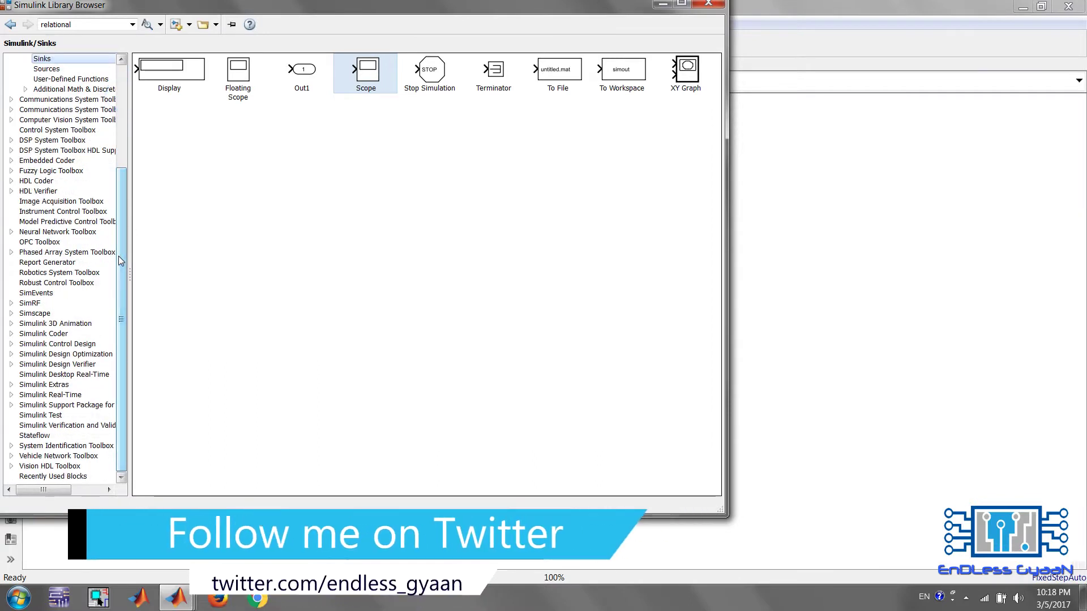
left_click(72, 406)
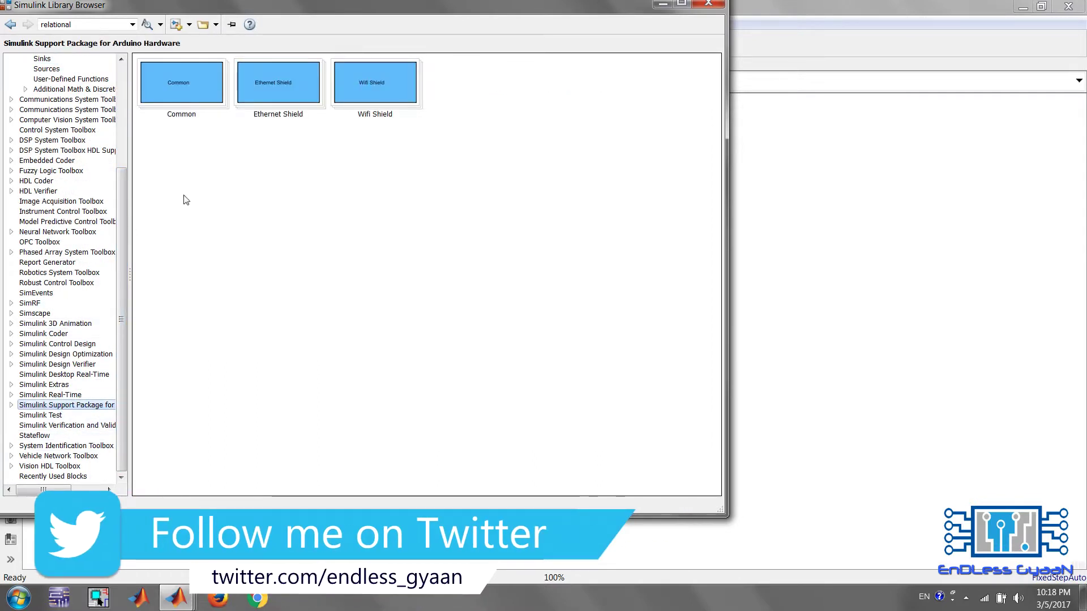
double_click(188, 90)
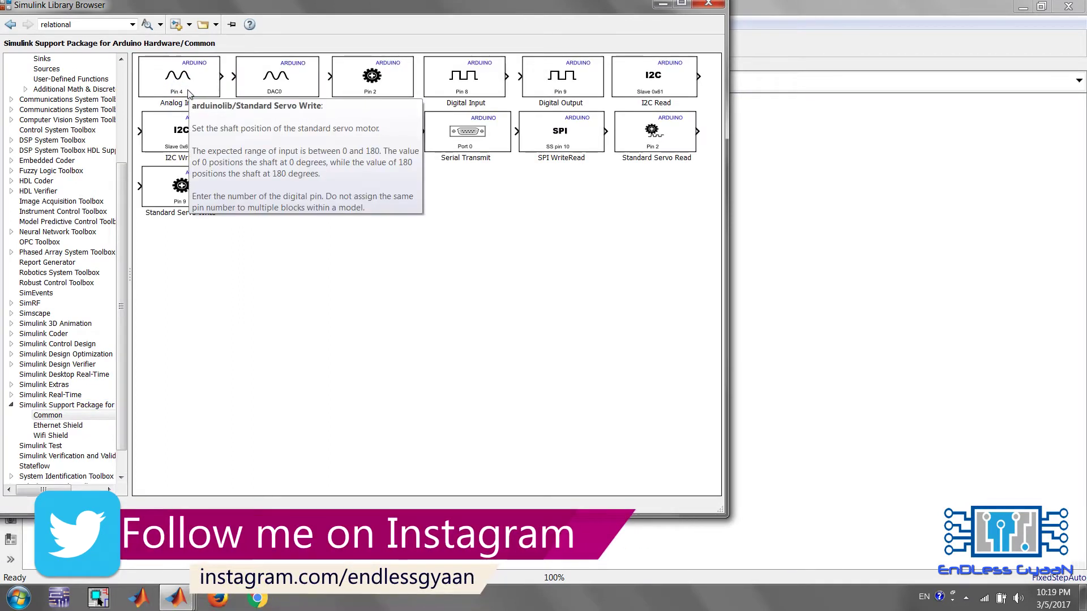
left_click(188, 93)
right_click(188, 92)
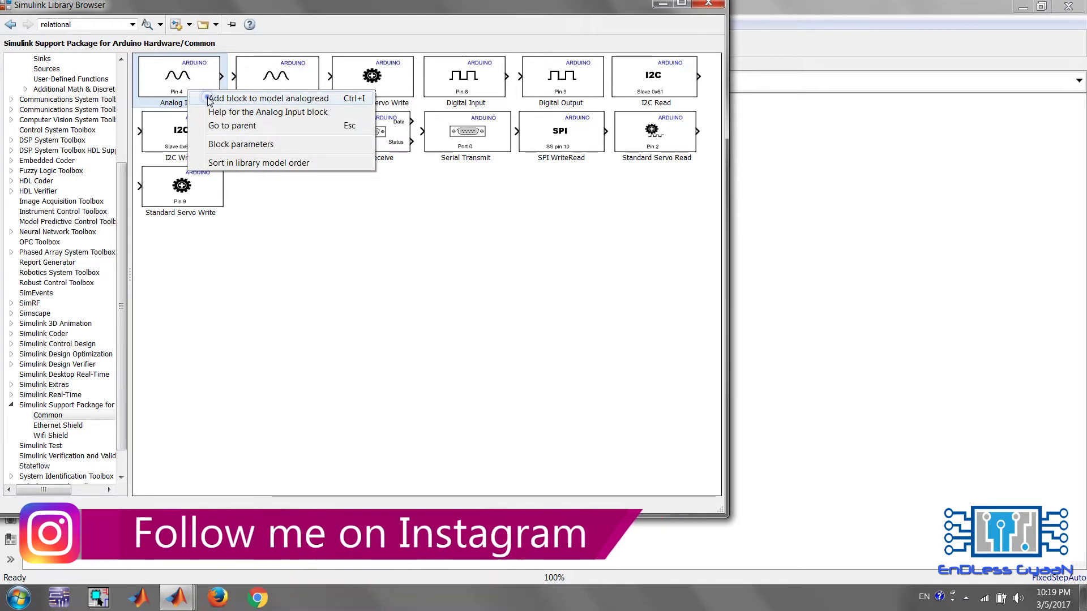
left_click(210, 99)
Step: Spread out the overlapping blocks and connect the Analog Input output to both the Scope and the Display above it
left_click_drag(576, 338, 415, 344)
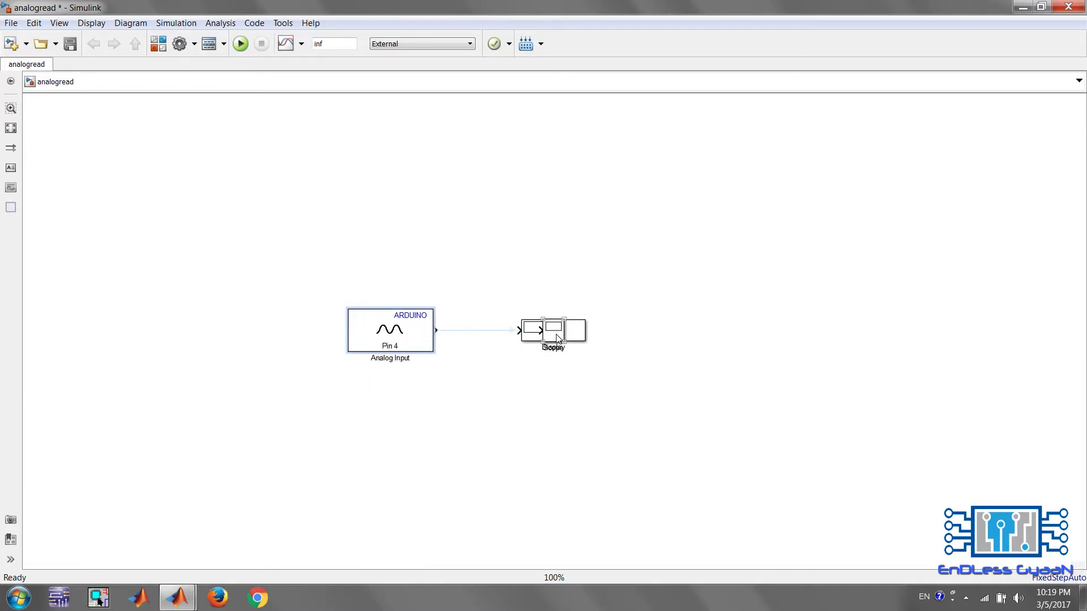
left_click_drag(558, 338, 566, 267)
left_click_drag(554, 362, 547, 333)
left_click(510, 331)
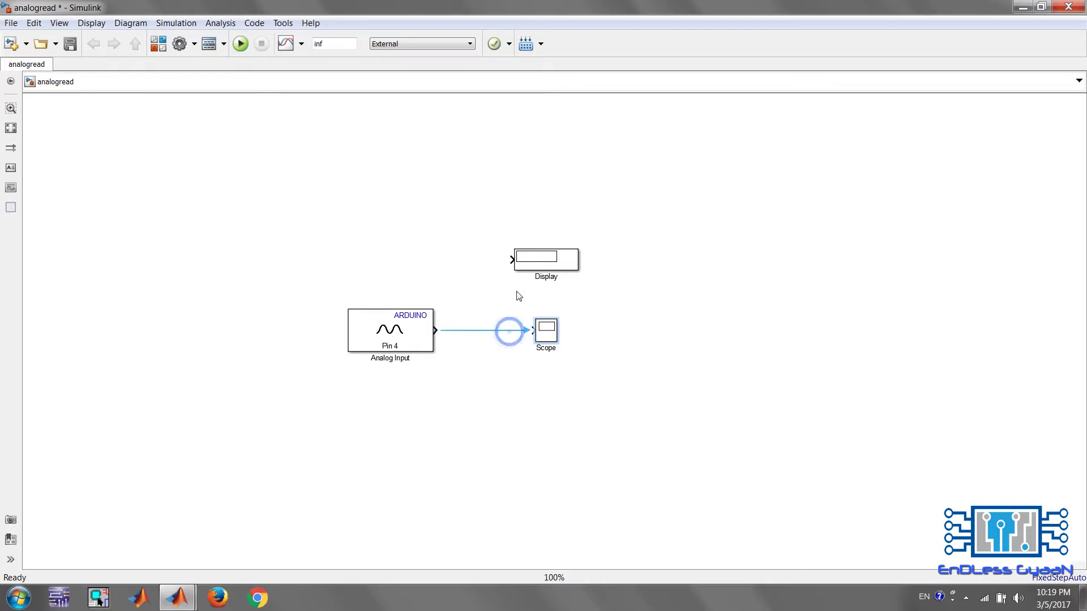
left_click_drag(511, 259, 474, 330)
Step: Set the Analog Input block's pin number to 0 and apply the change
left_click(396, 333)
double_click(392, 328)
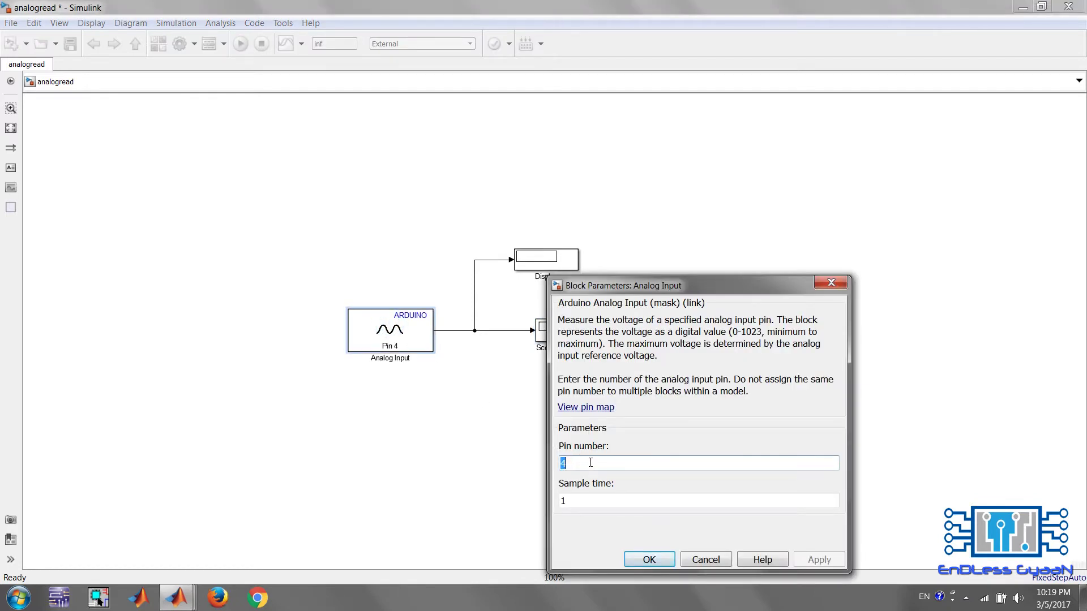
type("0")
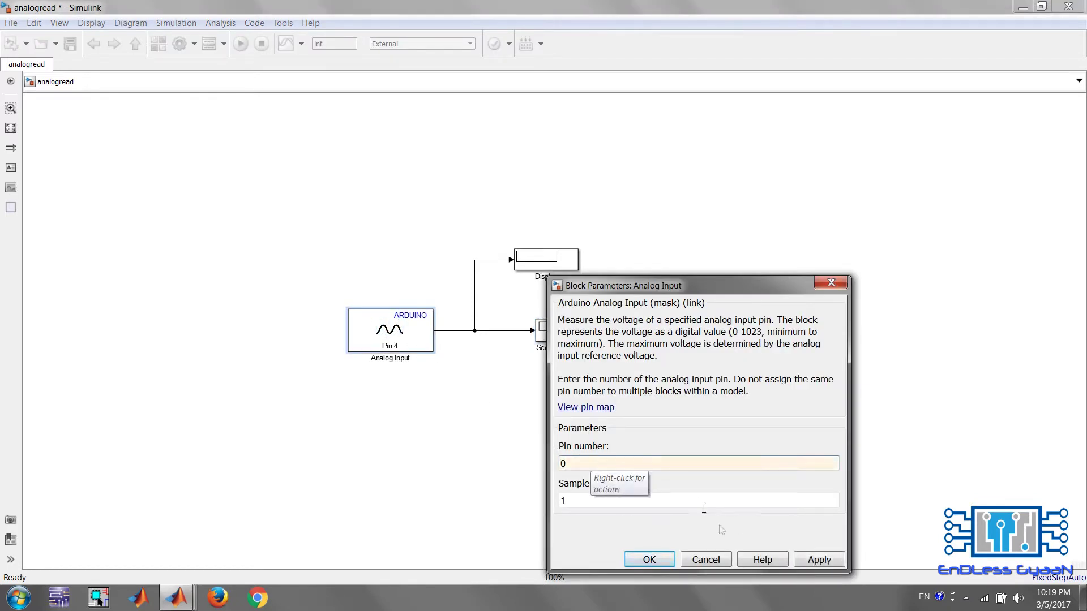
left_click(809, 562)
left_click(651, 560)
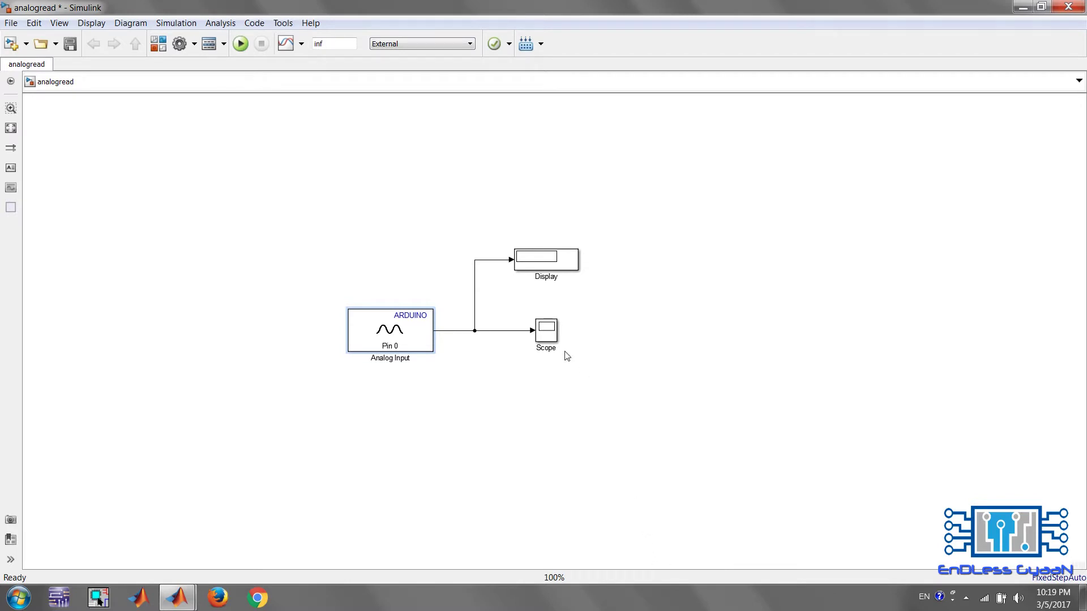
Step: Open the Scope's configuration properties and enable Open at simulation start
left_click(548, 336)
double_click(548, 336)
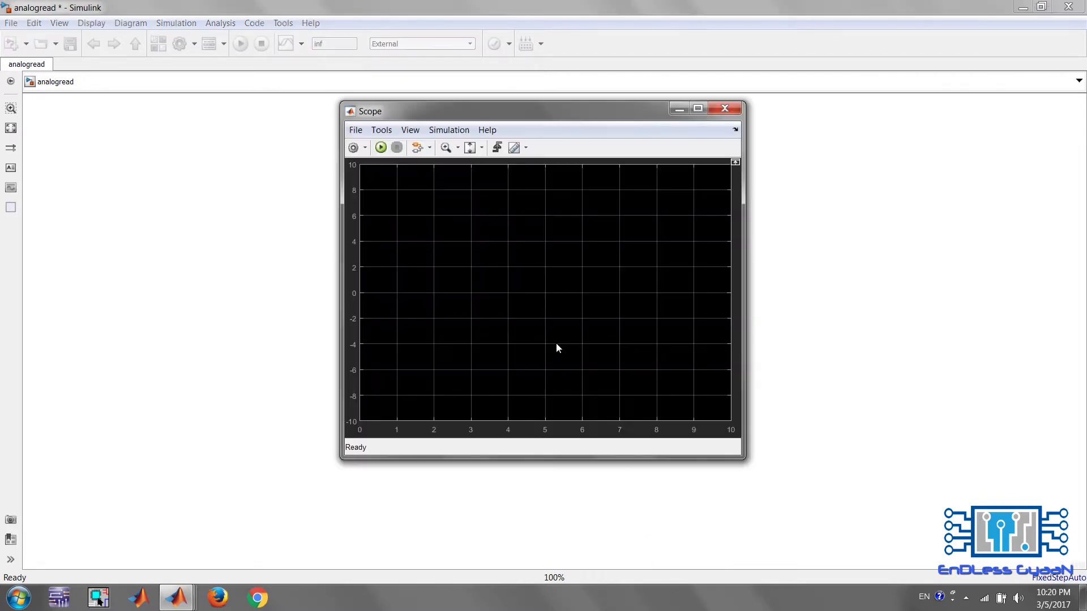
left_click(364, 147)
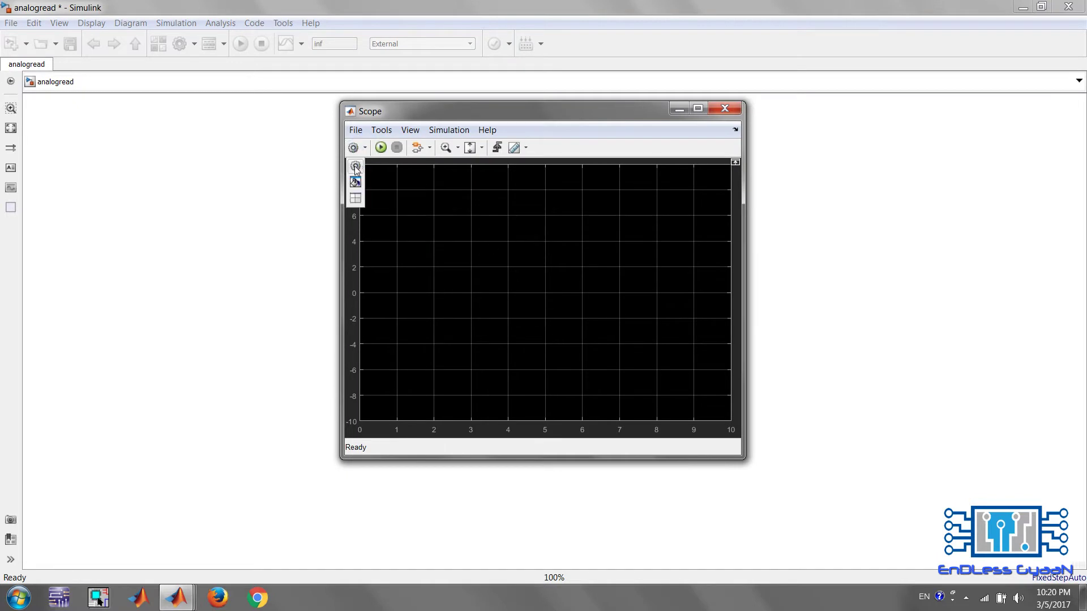
left_click(355, 166)
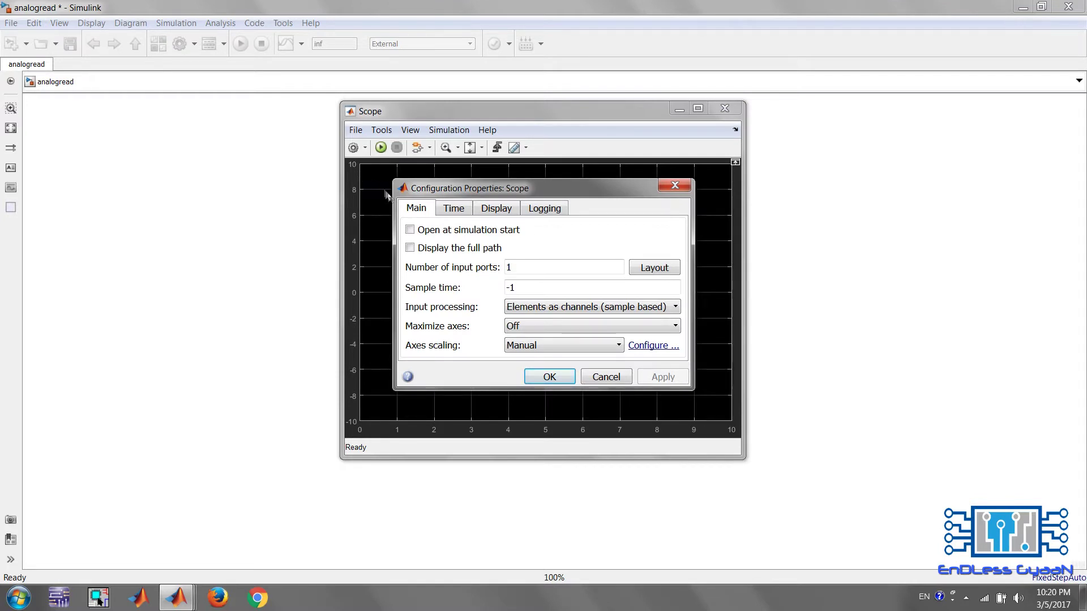
left_click(410, 230)
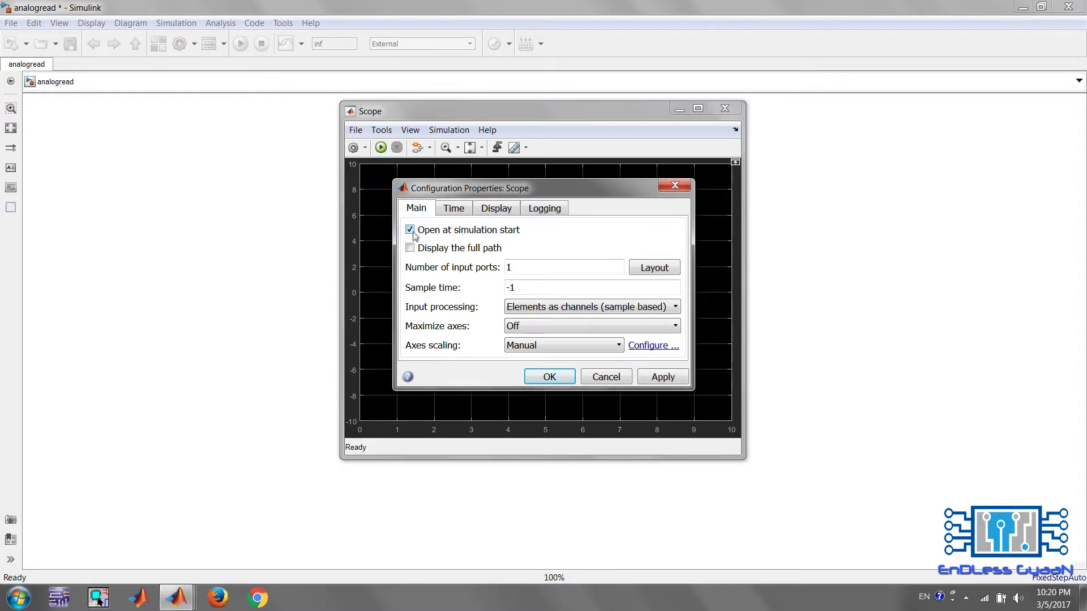
Step: Set the Scope's time span to 50 and overrun action to Scroll, and enable the time-axis label
left_click(459, 210)
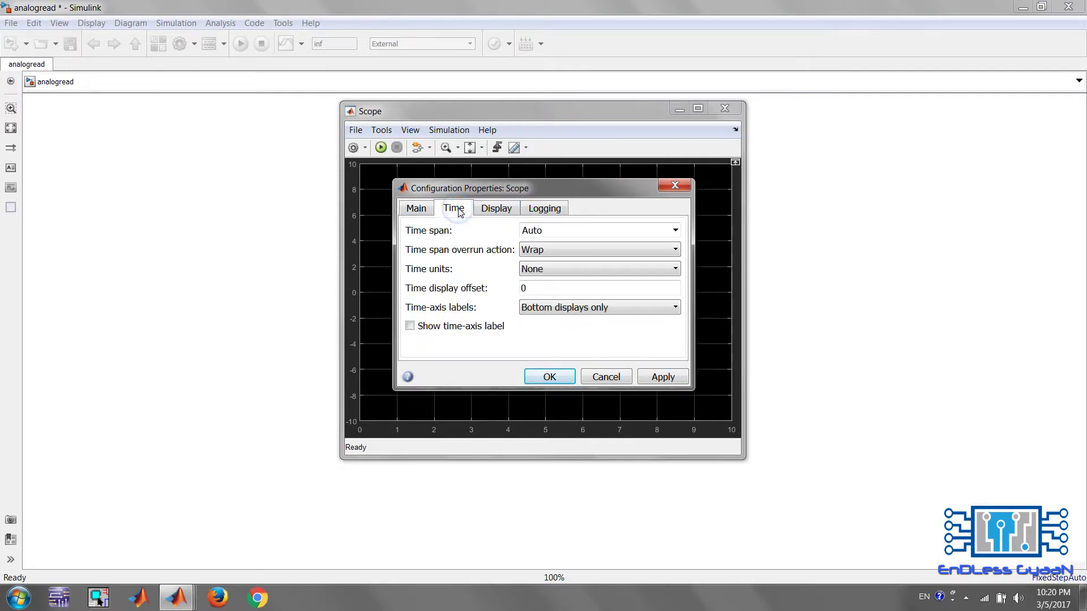
left_click(674, 234)
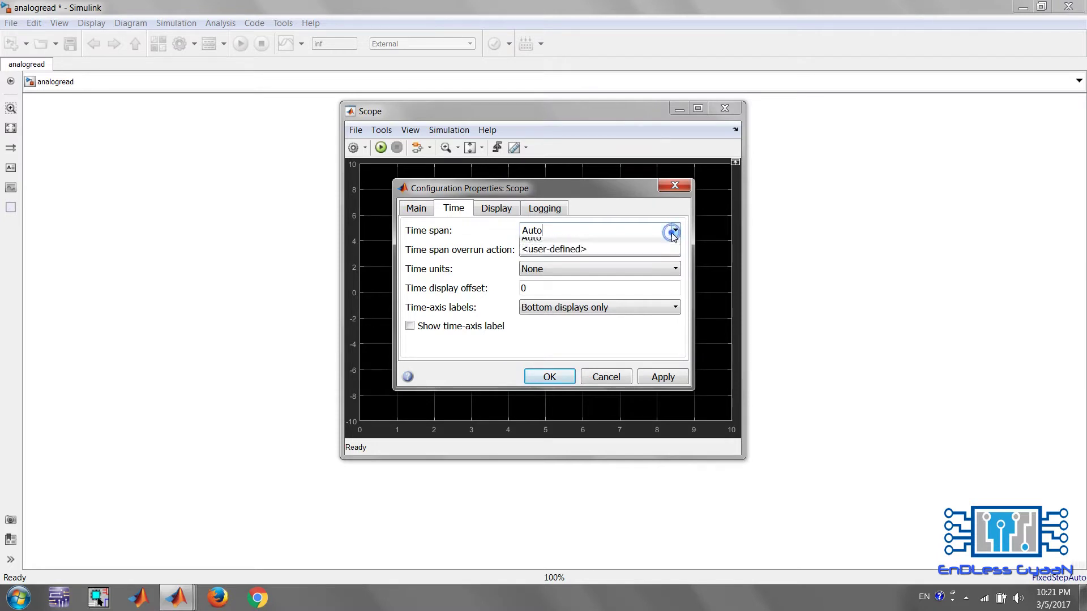
left_click(626, 256)
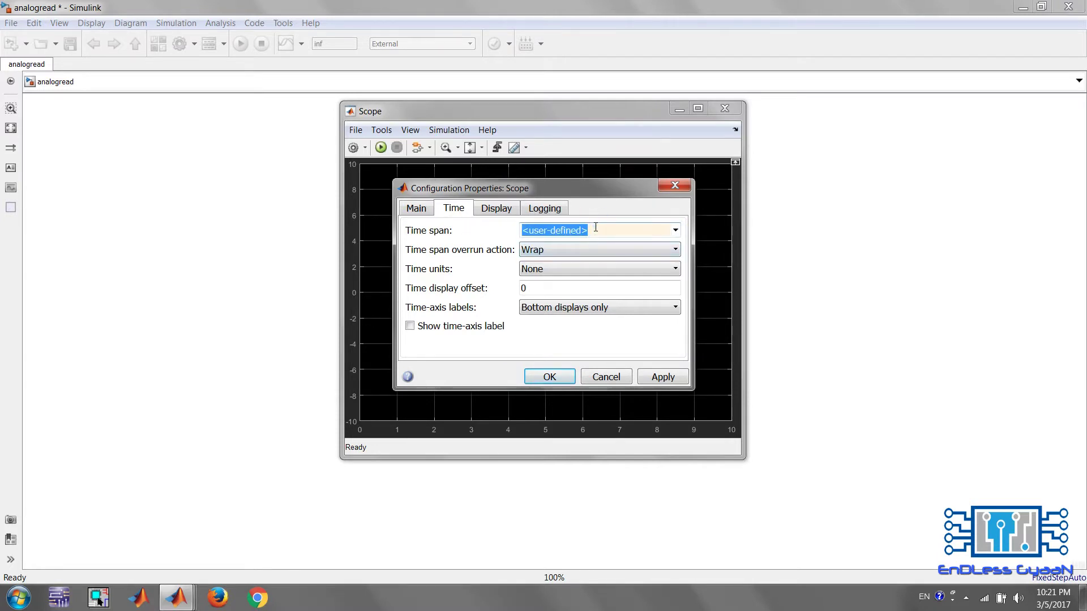
type("50")
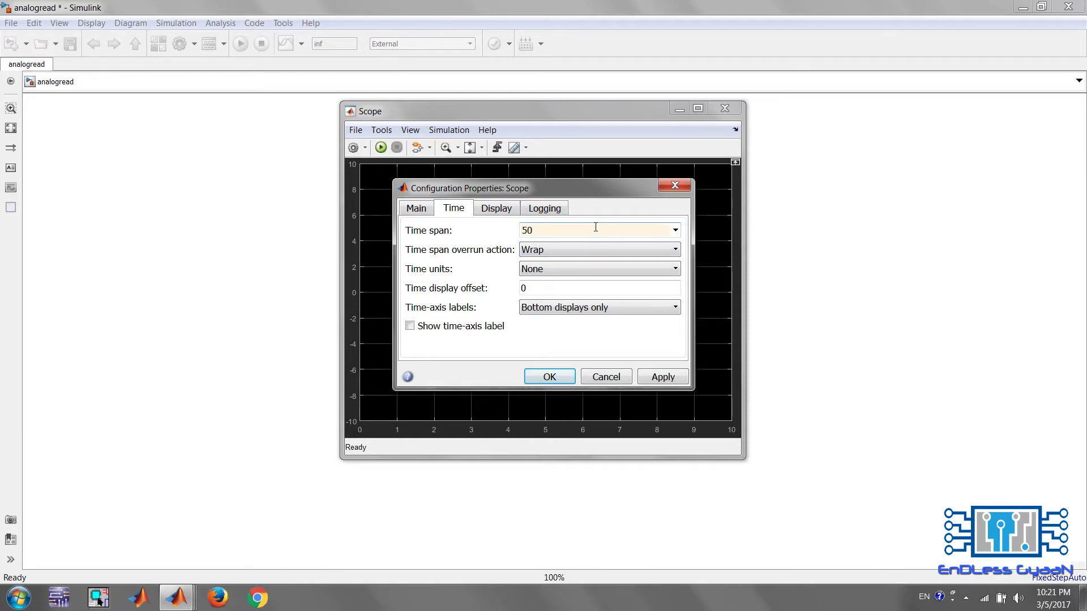
left_click(602, 252)
left_click(577, 269)
left_click(410, 326)
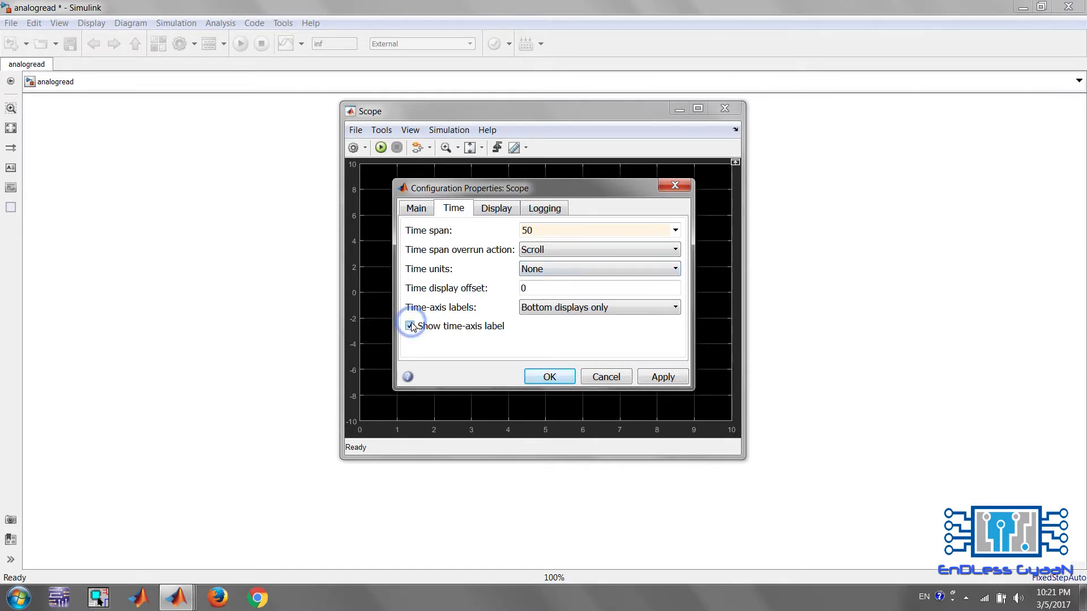
Step: Apply the Scope's time settings and set its Y-limits to a minimum of 0 and a maximum of 1024
left_click(661, 376)
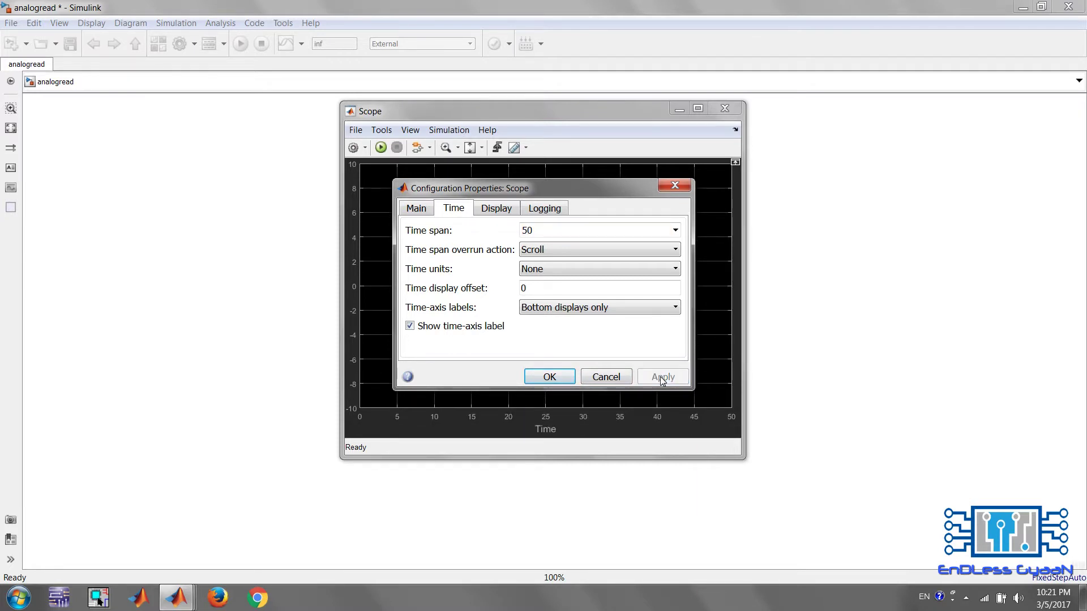
left_click(506, 209)
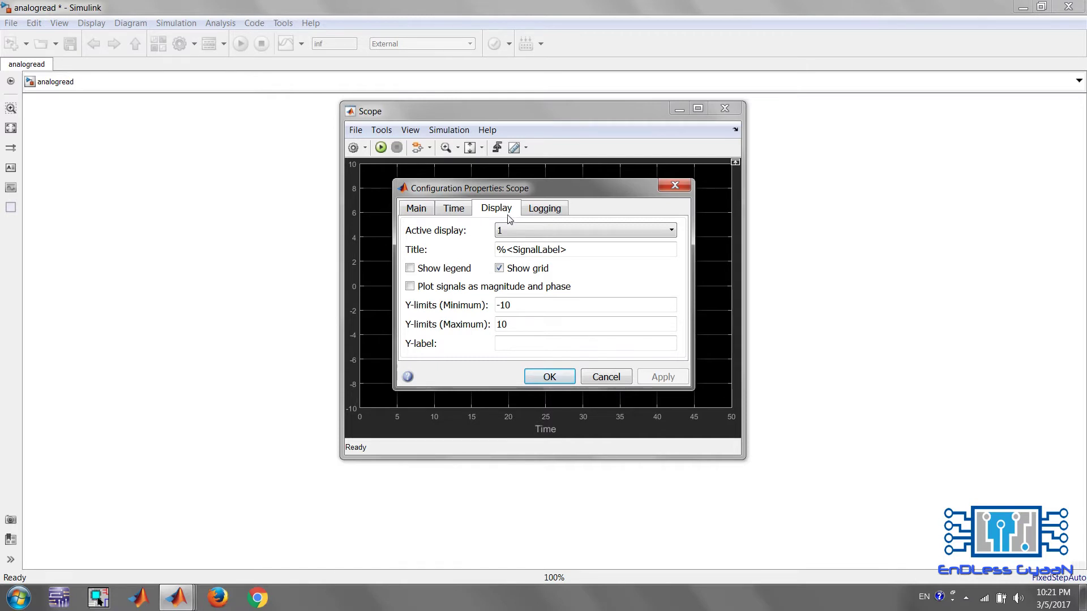
double_click(525, 324)
double_click(520, 310)
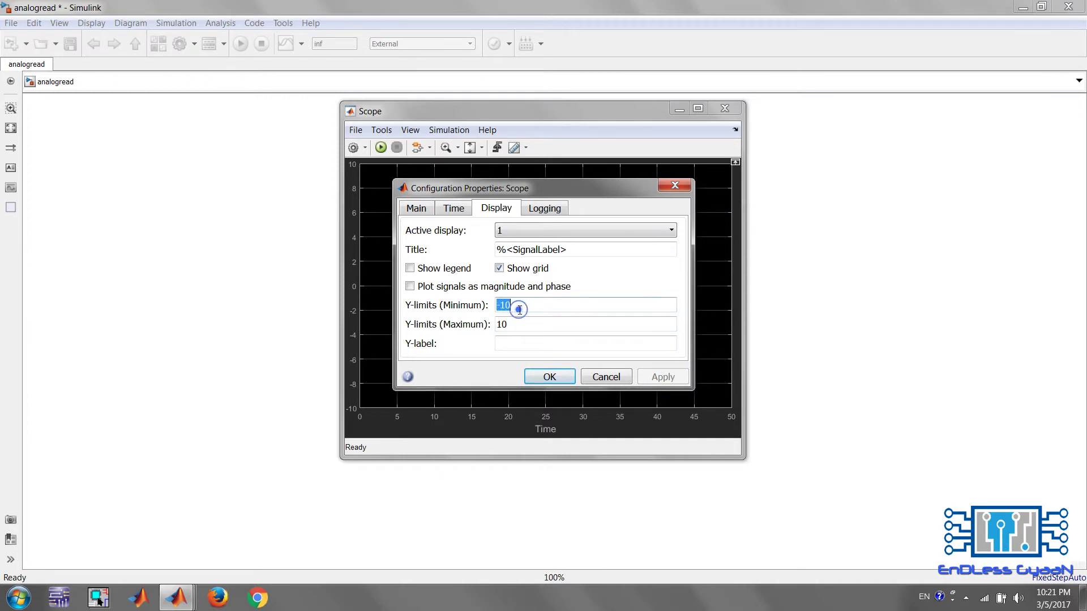
type("0")
double_click(516, 326)
type("10")
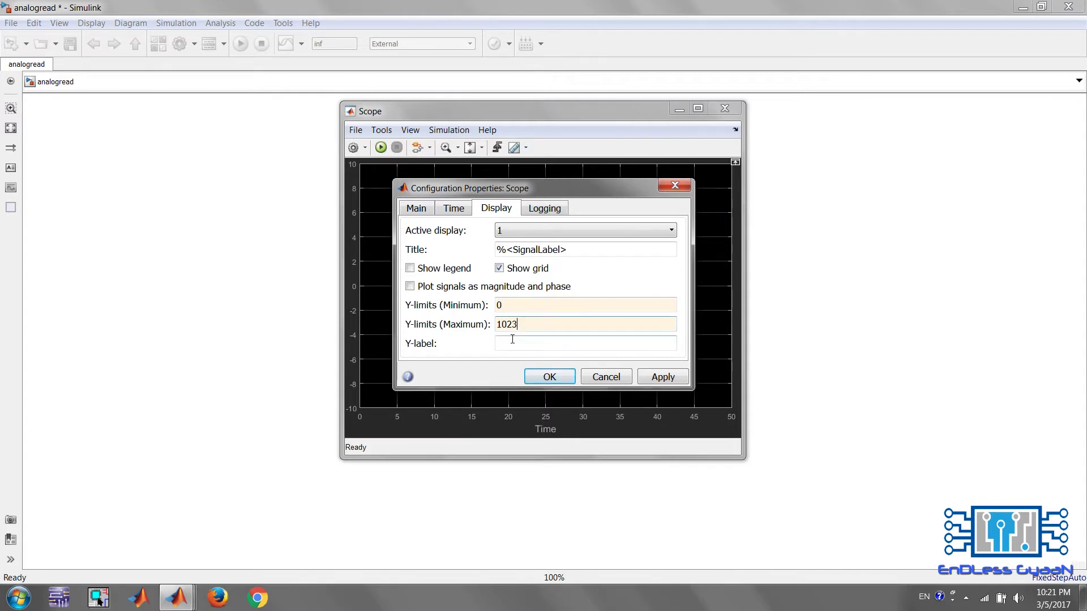
type("24")
left_click(655, 378)
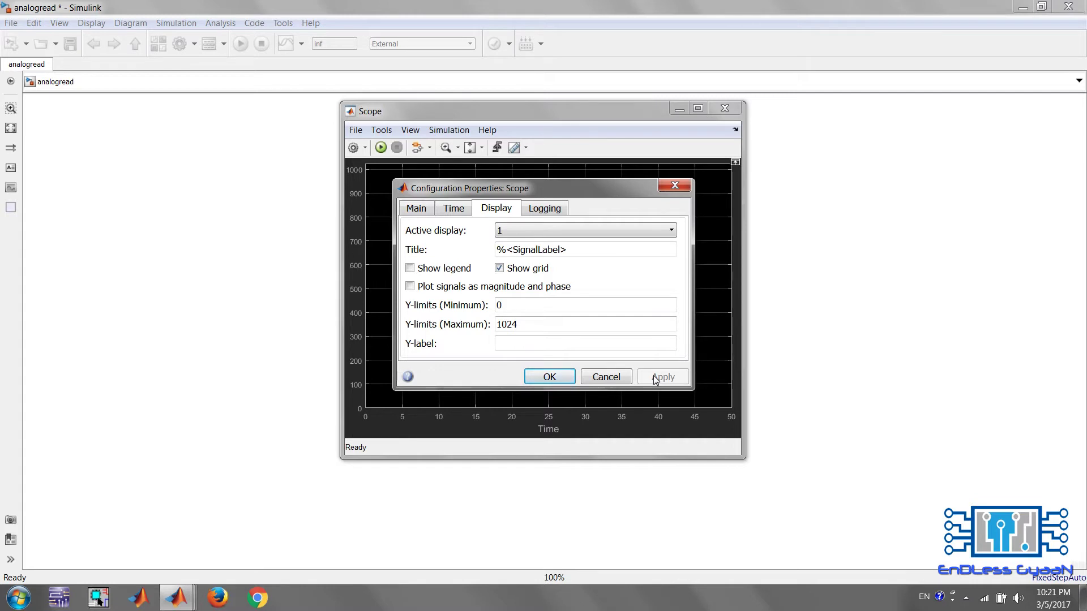
left_click(417, 209)
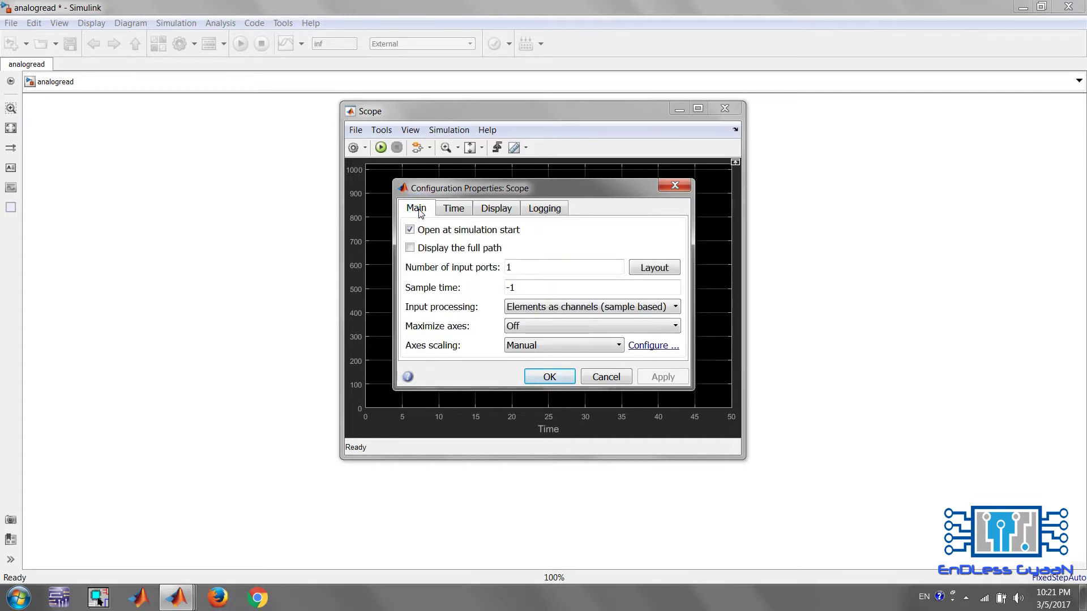
left_click(547, 377)
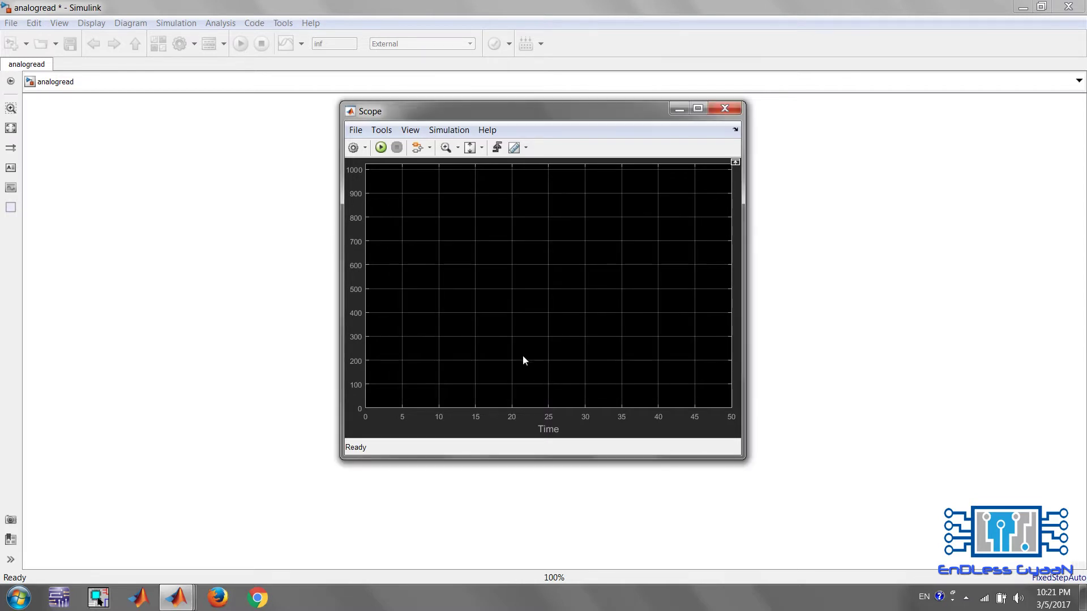
Step: Set the Scope's Channel 1 line width to 2.0 in its style settings and close the Scope
left_click(365, 148)
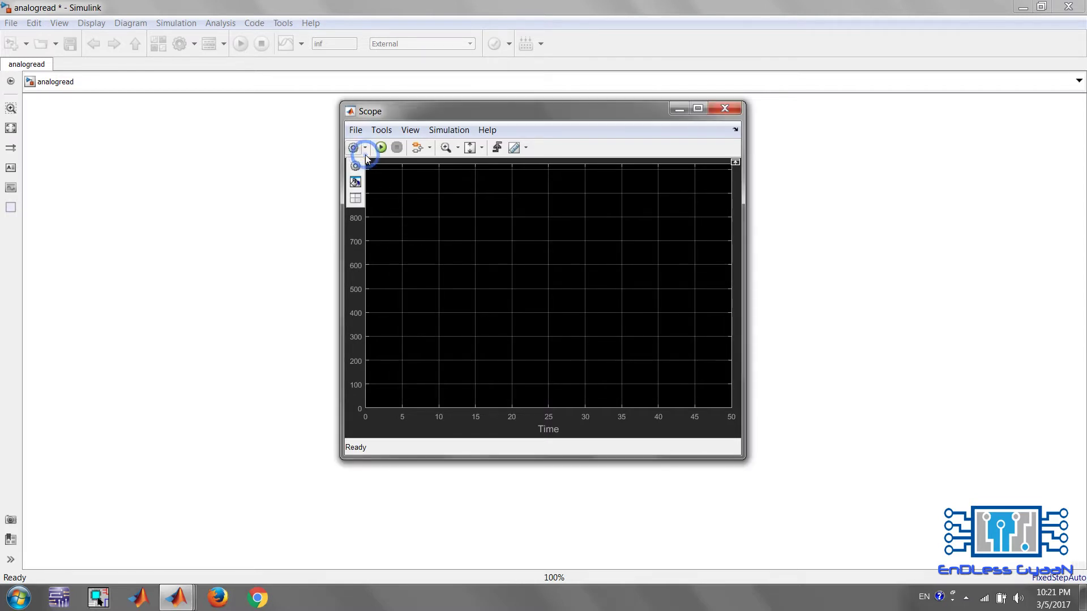
left_click(358, 182)
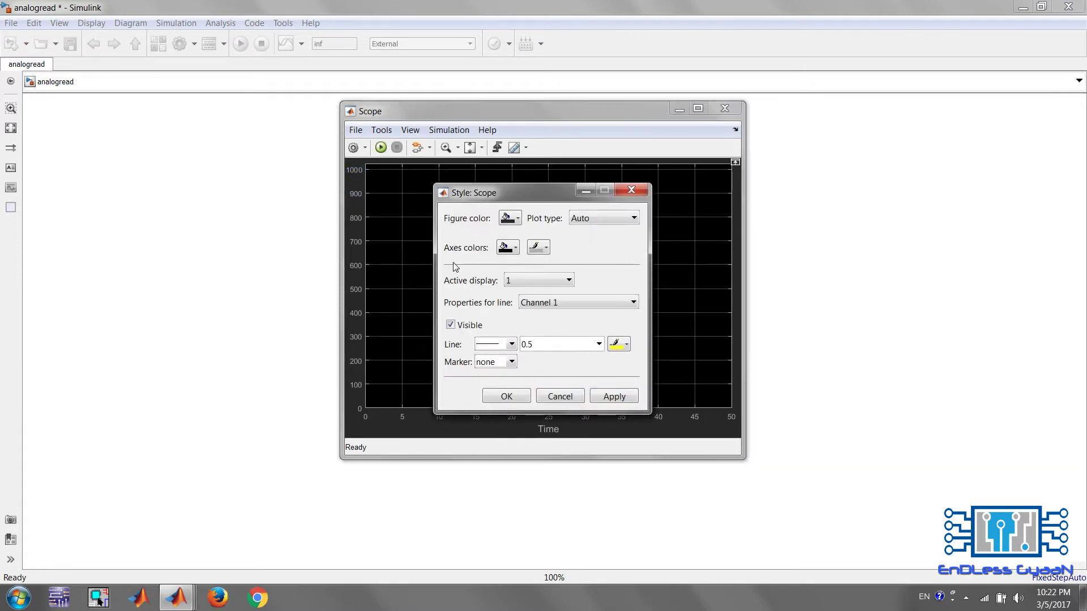
left_click(598, 344)
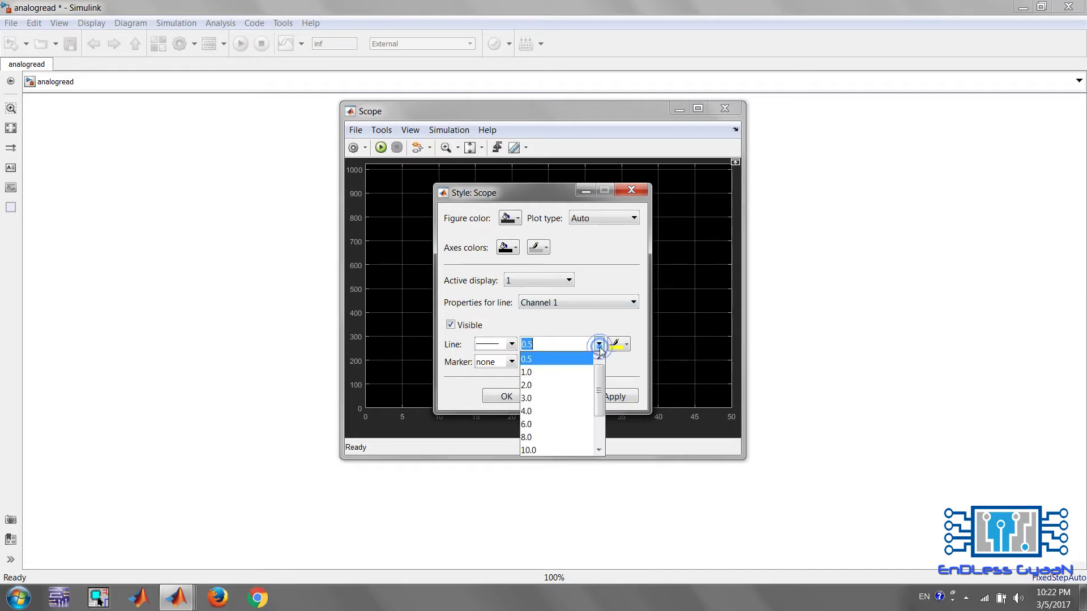
left_click(563, 385)
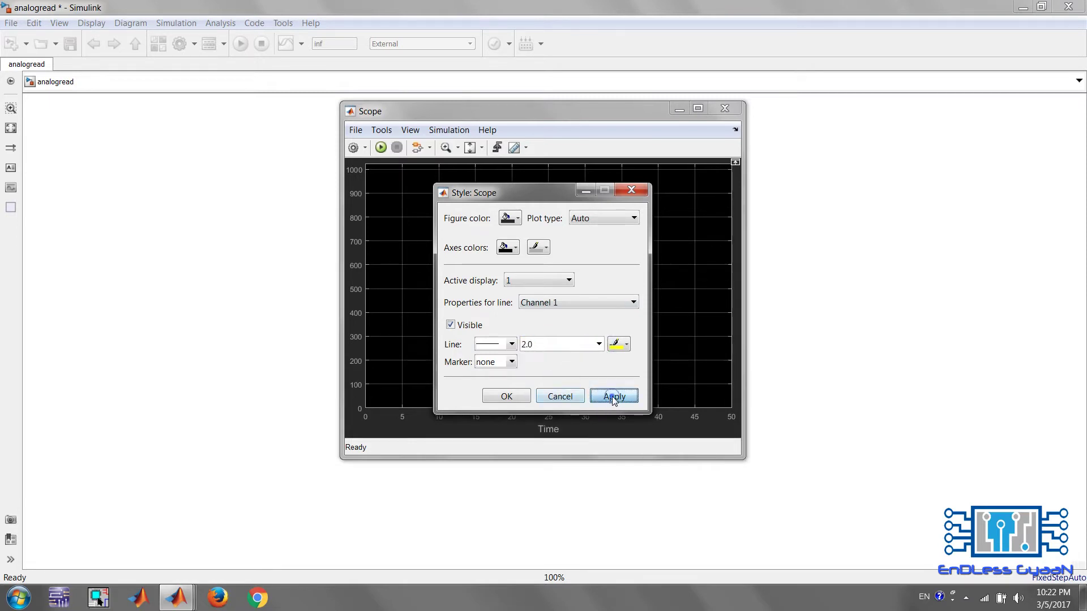
left_click(506, 396)
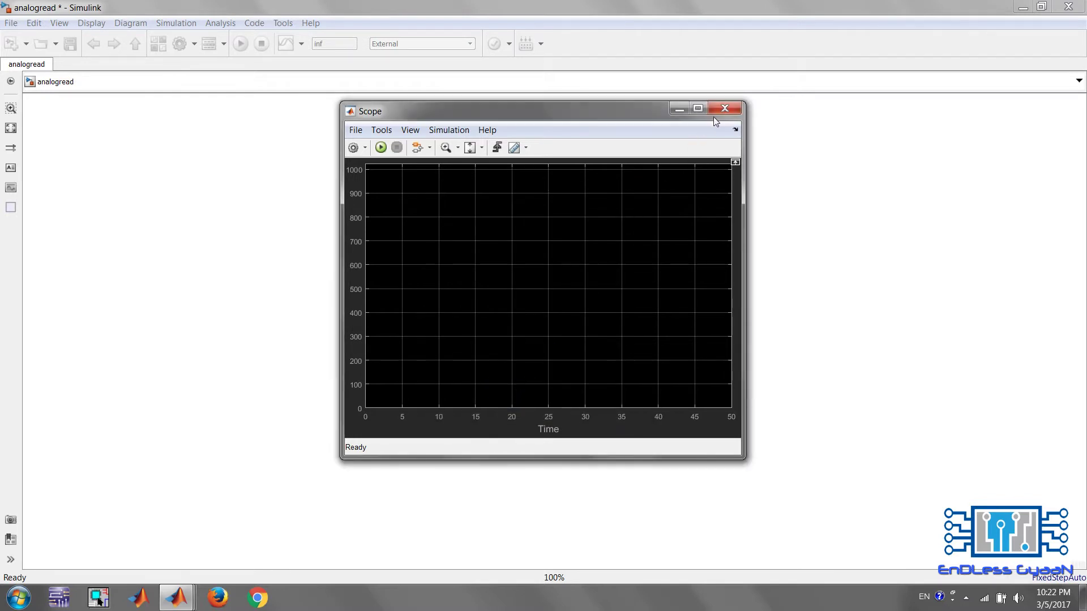
left_click(716, 110)
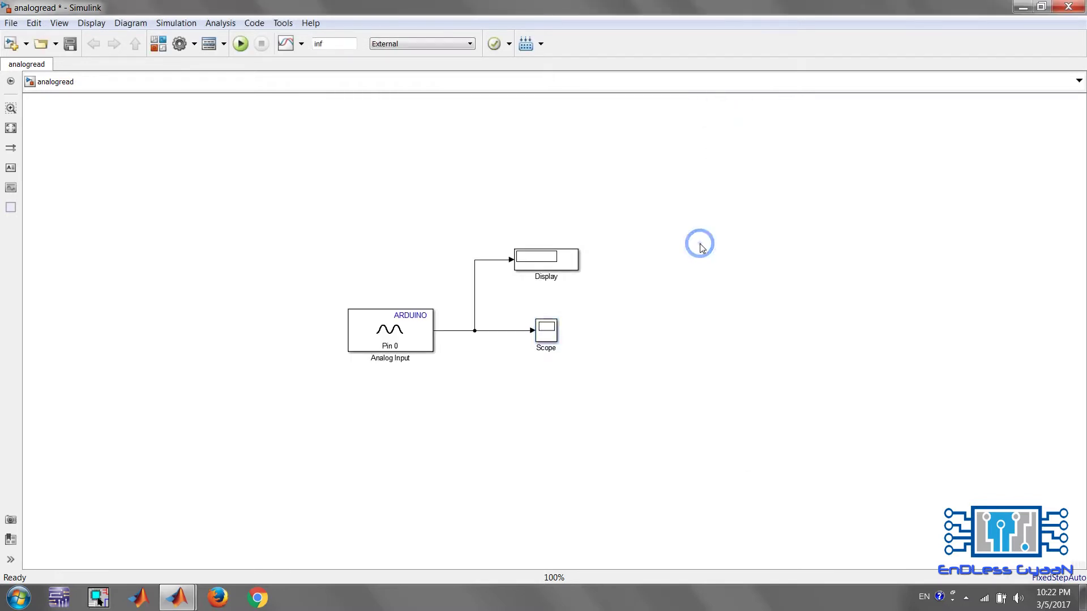
Step: Arrange the model window and the opened Scope side by side, with the whole diagram fitted in view
key("space")
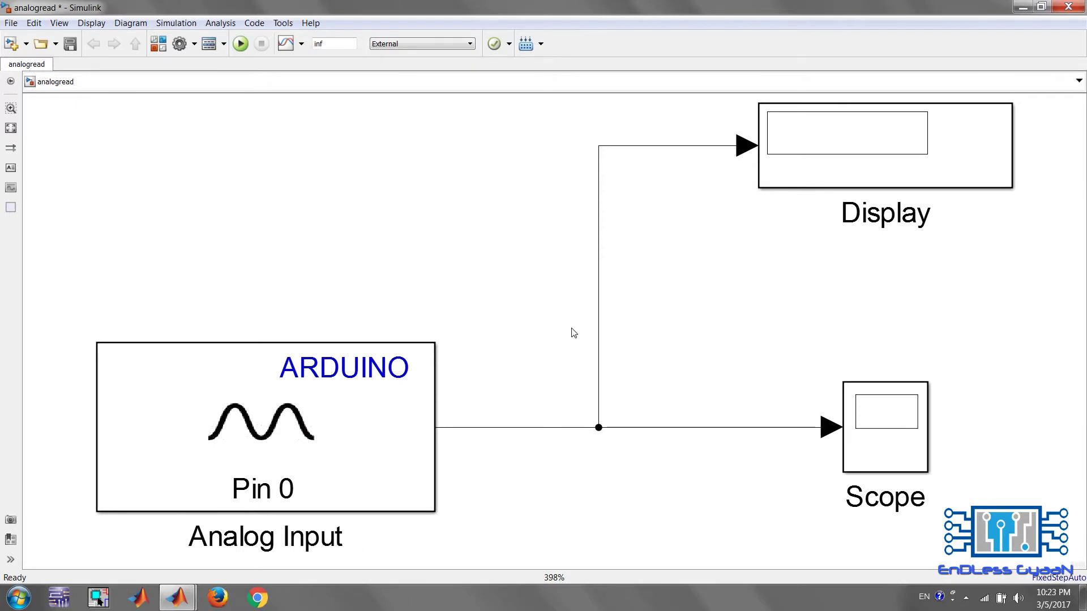
left_click_drag(510, 9, 1084, 210)
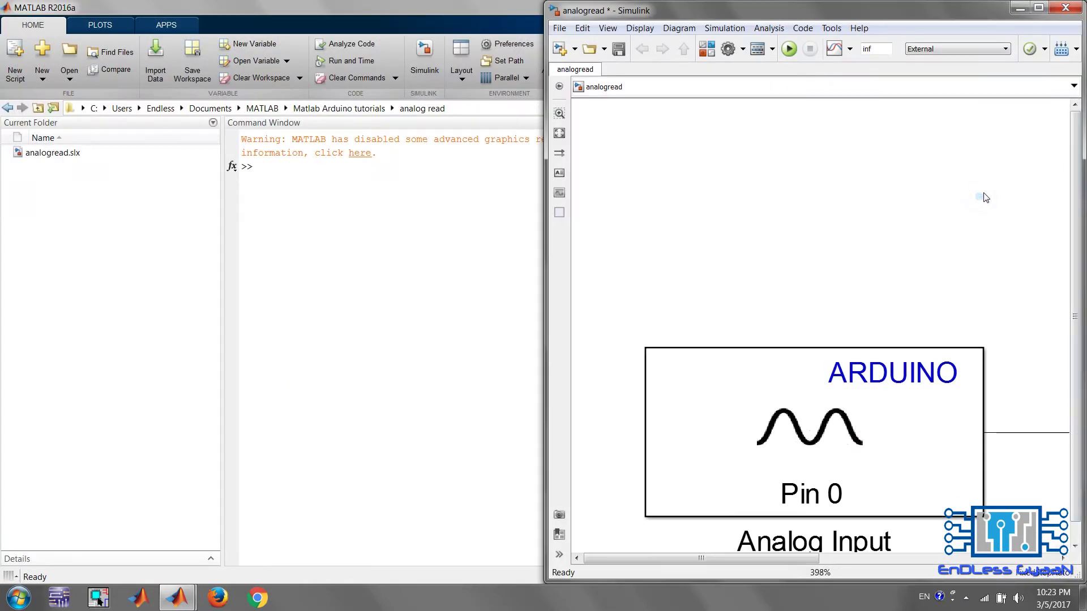
key("space")
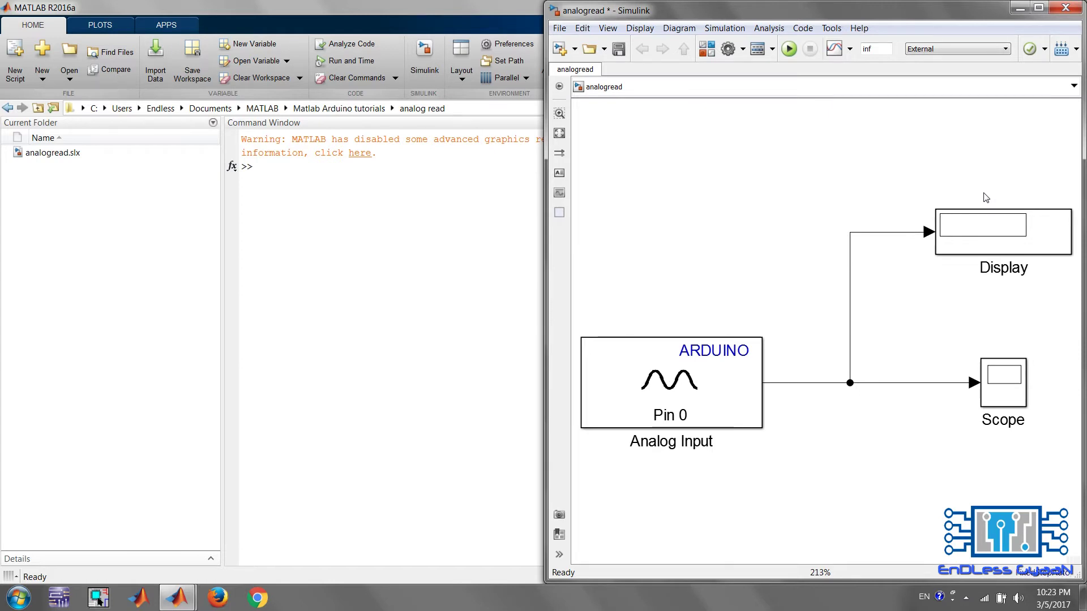
double_click(1009, 375)
left_click_drag(621, 111, 1, 116)
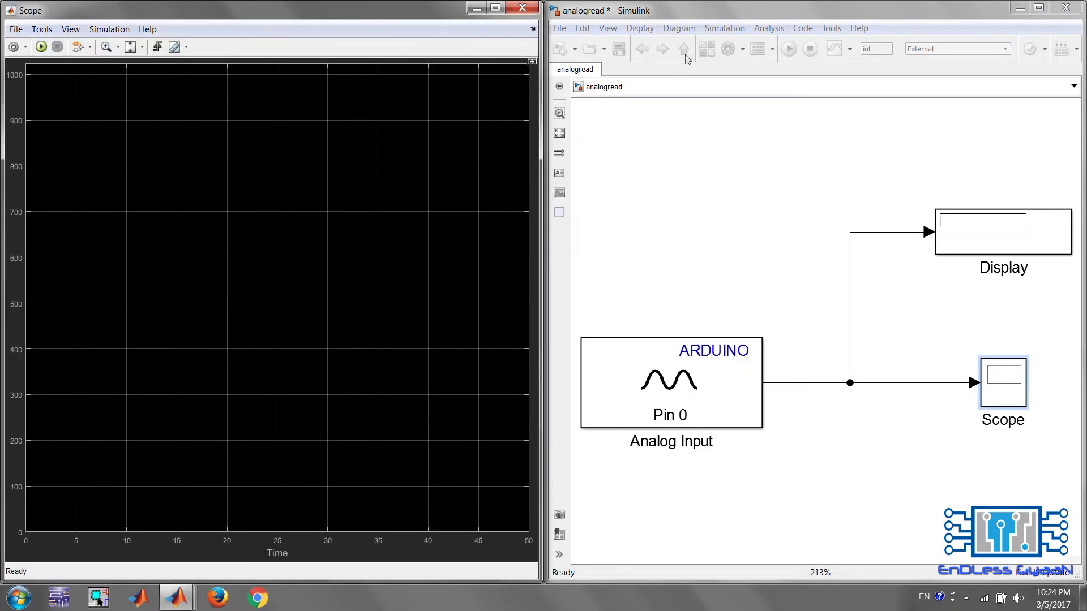
left_click(700, 20)
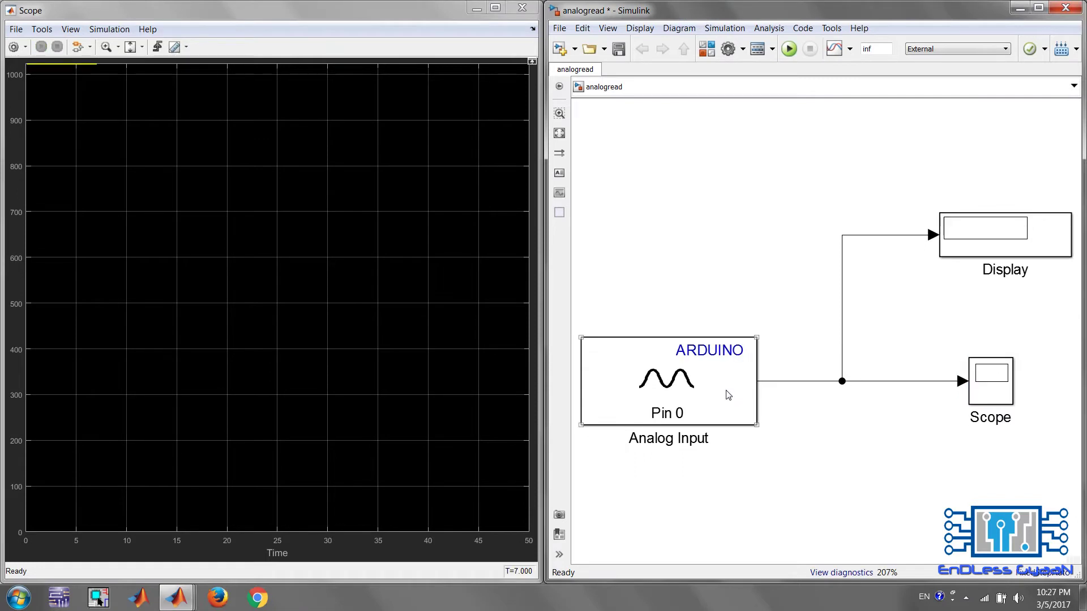
Step: Set the Analog Input block's sample time to .2 and apply the change
double_click(728, 394)
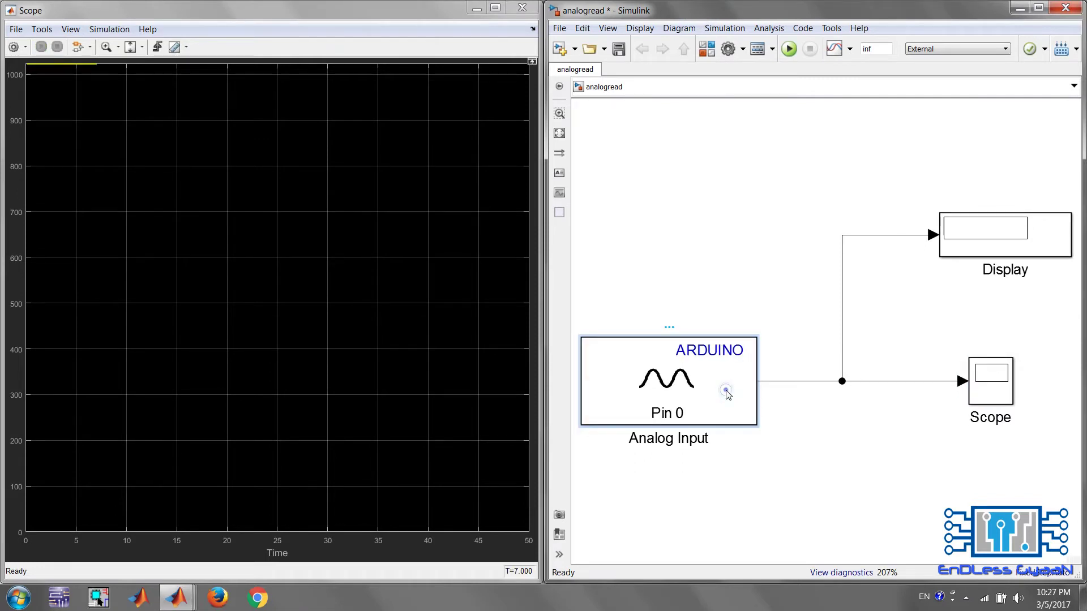
left_click_drag(653, 315, 647, 179)
double_click(507, 385)
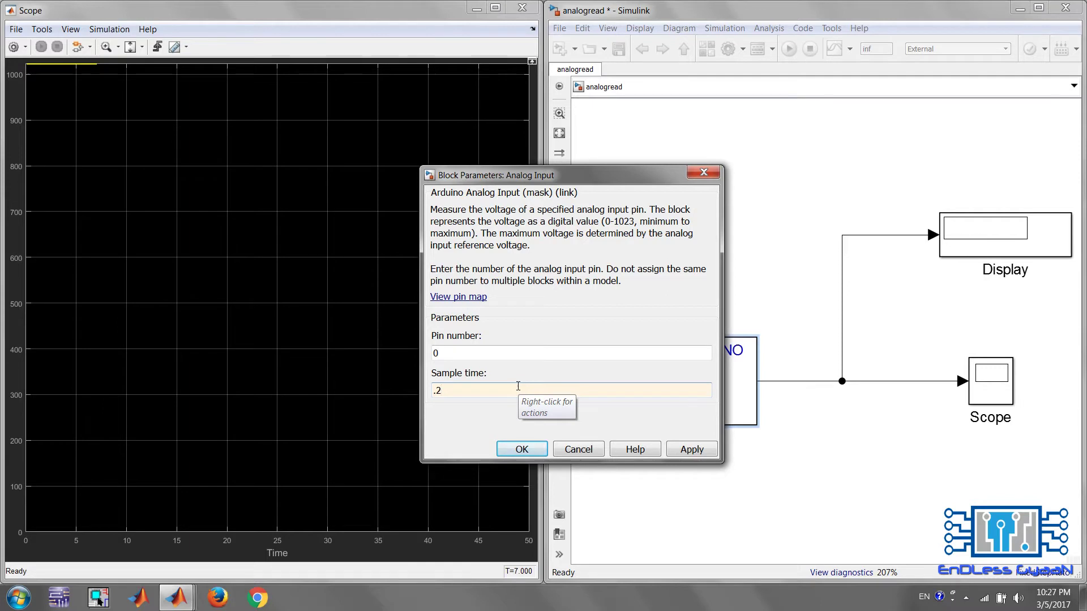
type(".2")
left_click(696, 450)
left_click(520, 450)
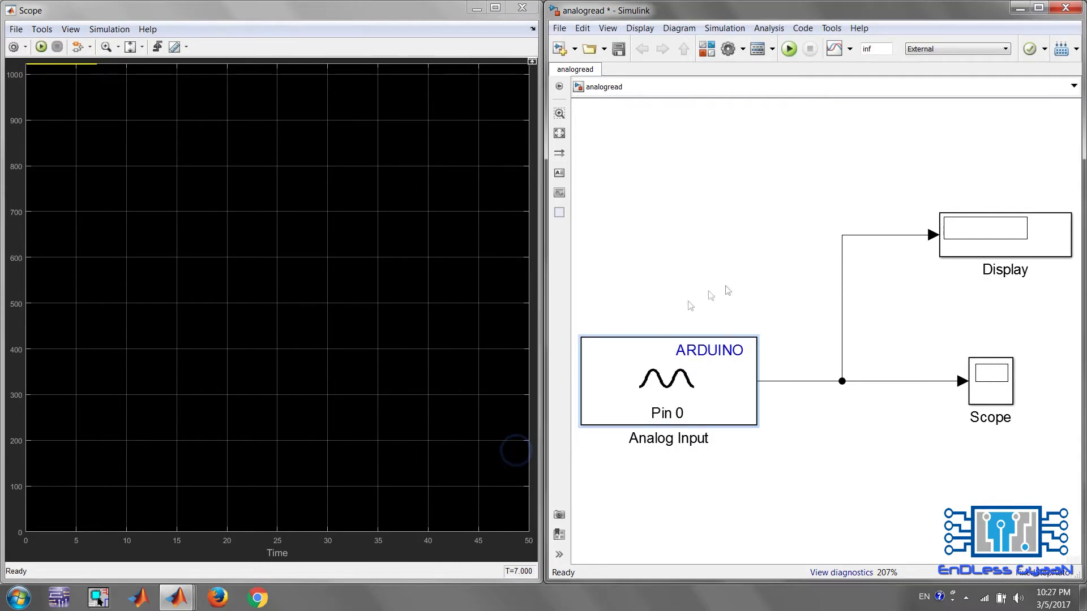
Step: Run the model on the Arduino Uno in External mode and dismiss the code generation report
left_click(790, 50)
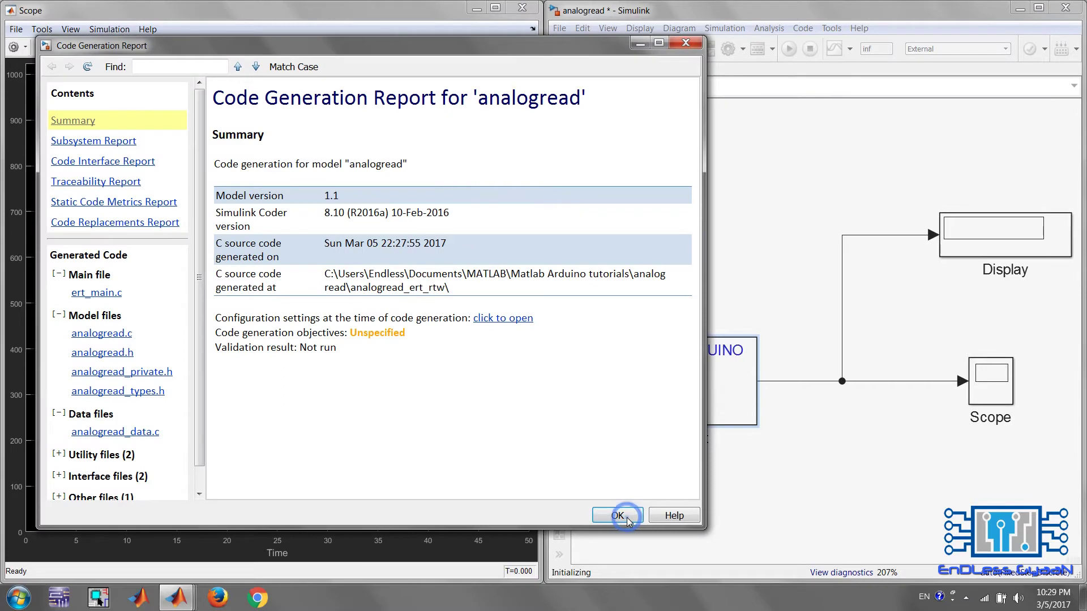
left_click(617, 516)
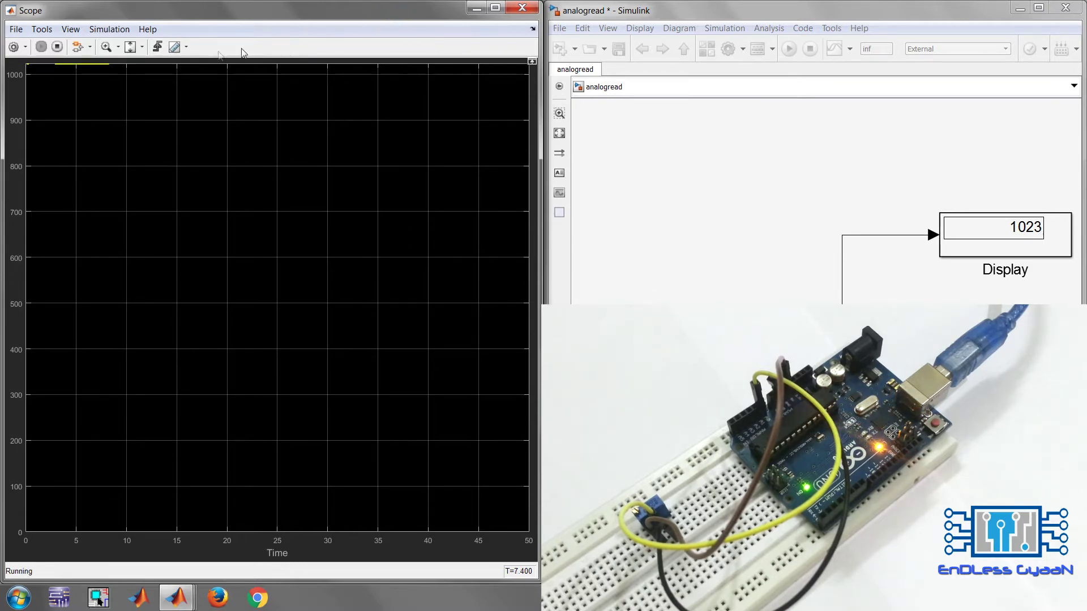
Step: Autoscale the Scope's axes while the model runs, and restore the Y-limits to minimum 0 and maximum 1024
left_click(130, 46)
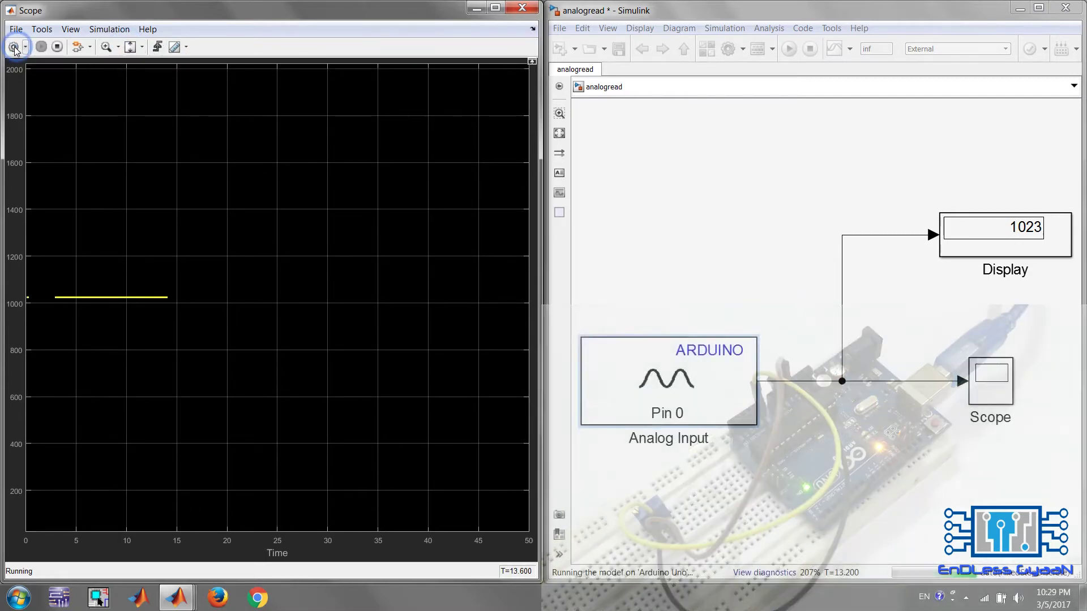
left_click(13, 47)
left_click(481, 208)
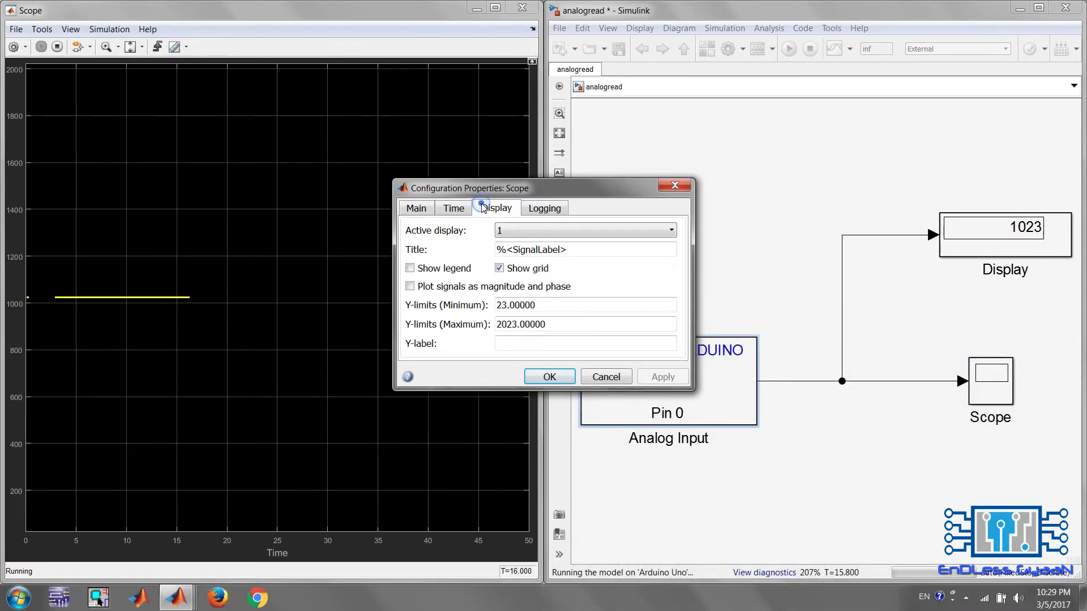
left_click(506, 305)
left_click_drag(538, 307, 478, 306)
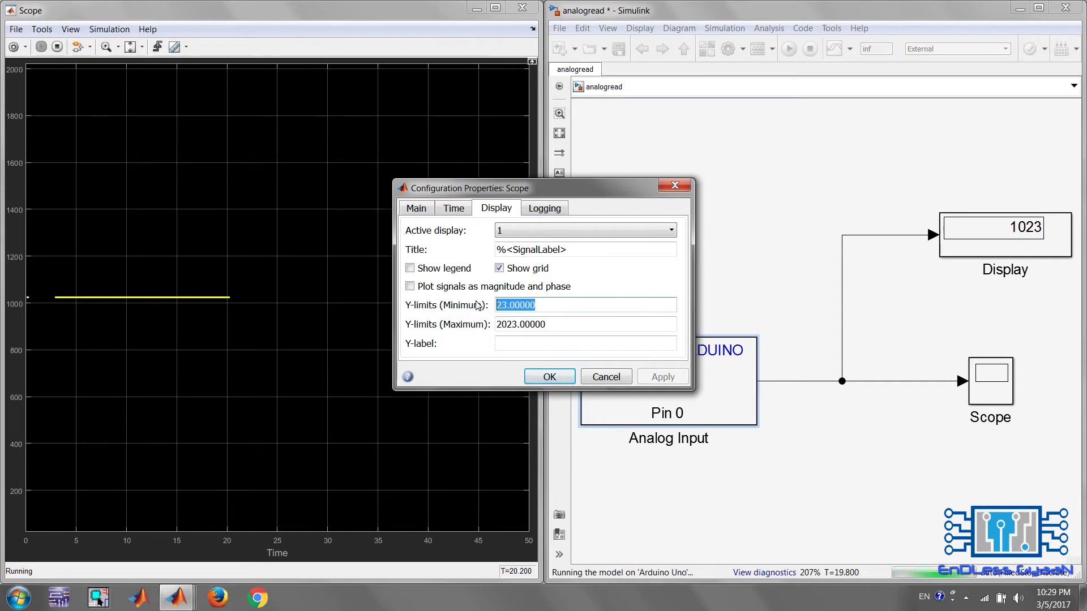
type("0")
left_click(551, 325)
left_click_drag(551, 325, 471, 317)
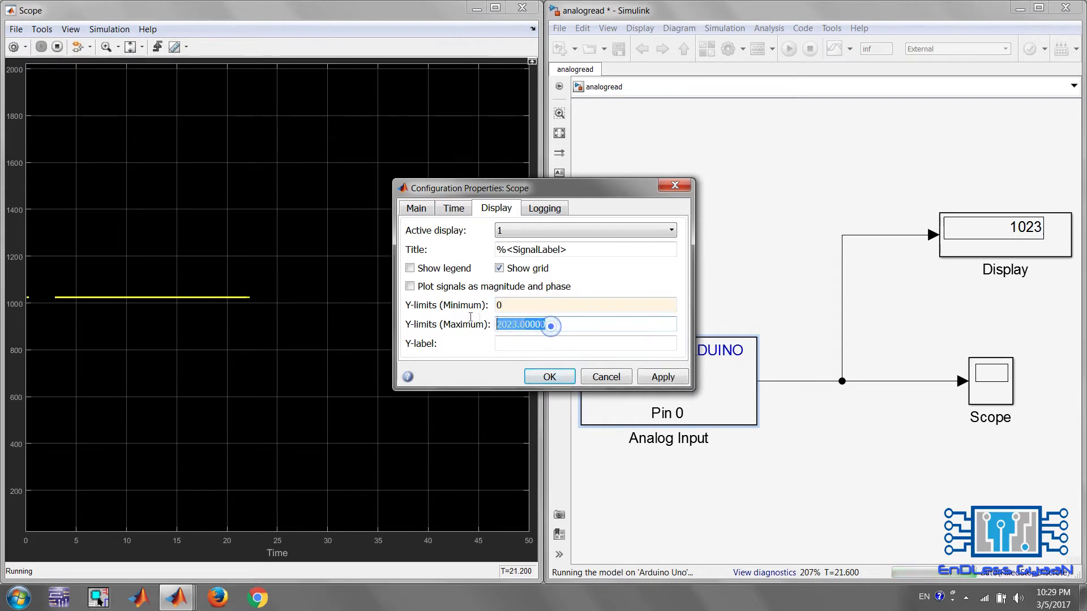
type("1024")
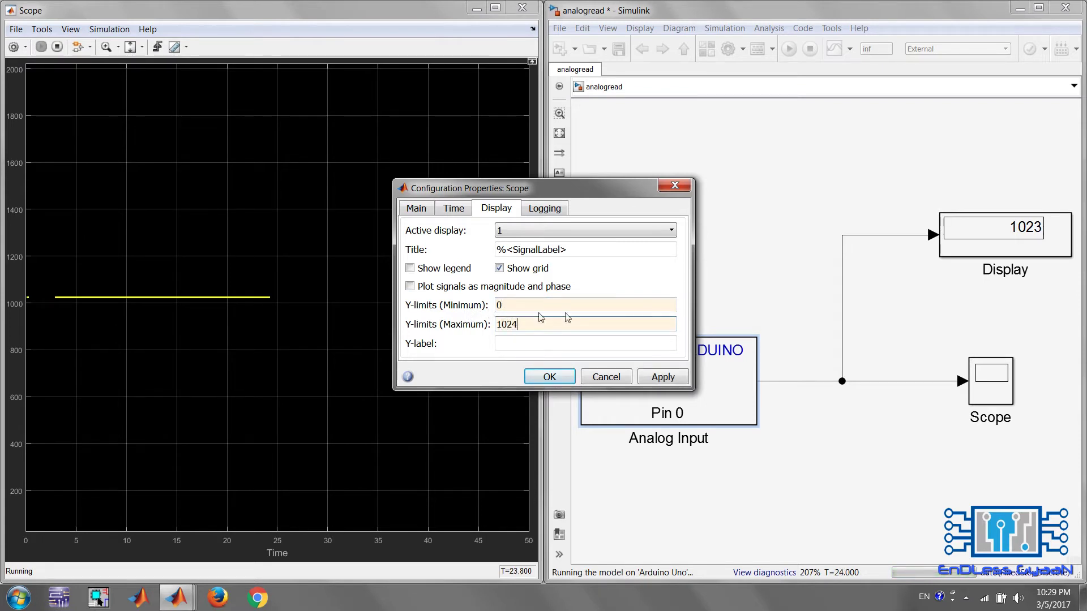
left_click(638, 383)
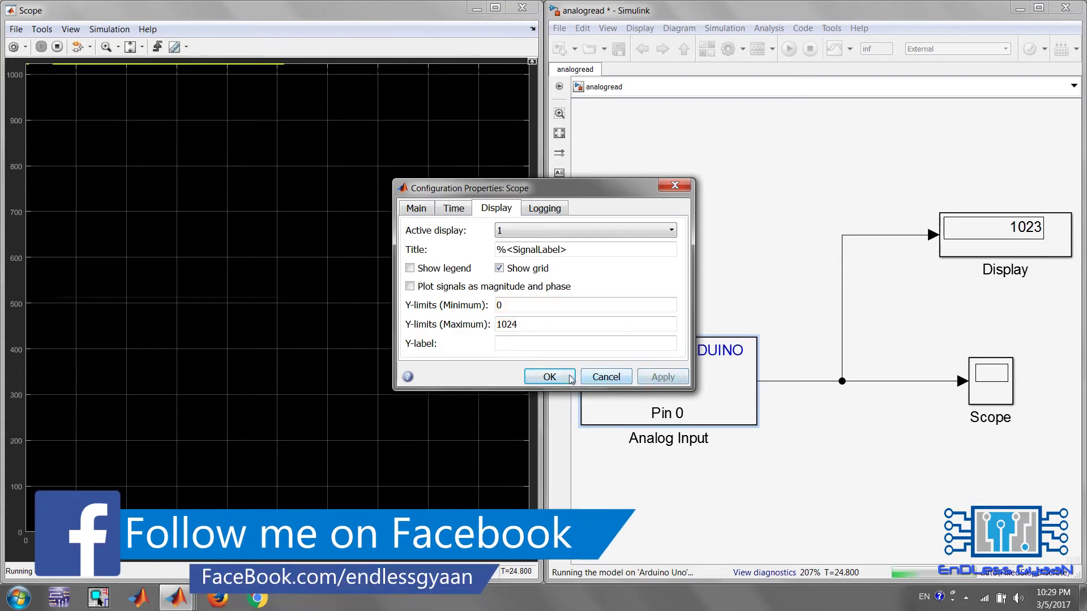
left_click(549, 377)
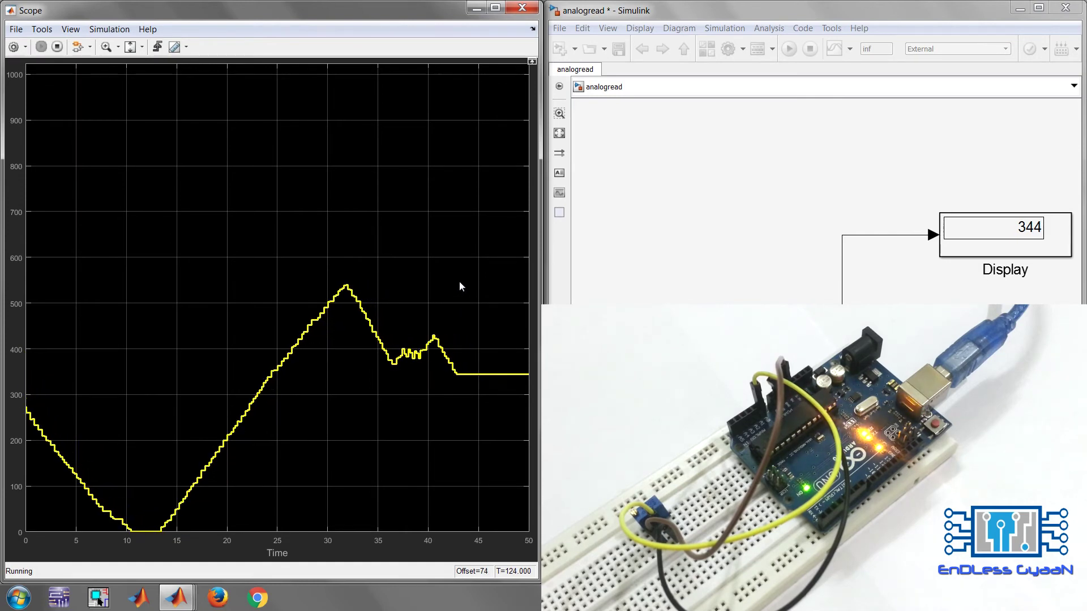
Step: Stop the running simulation of the analogread model
left_click(607, 189)
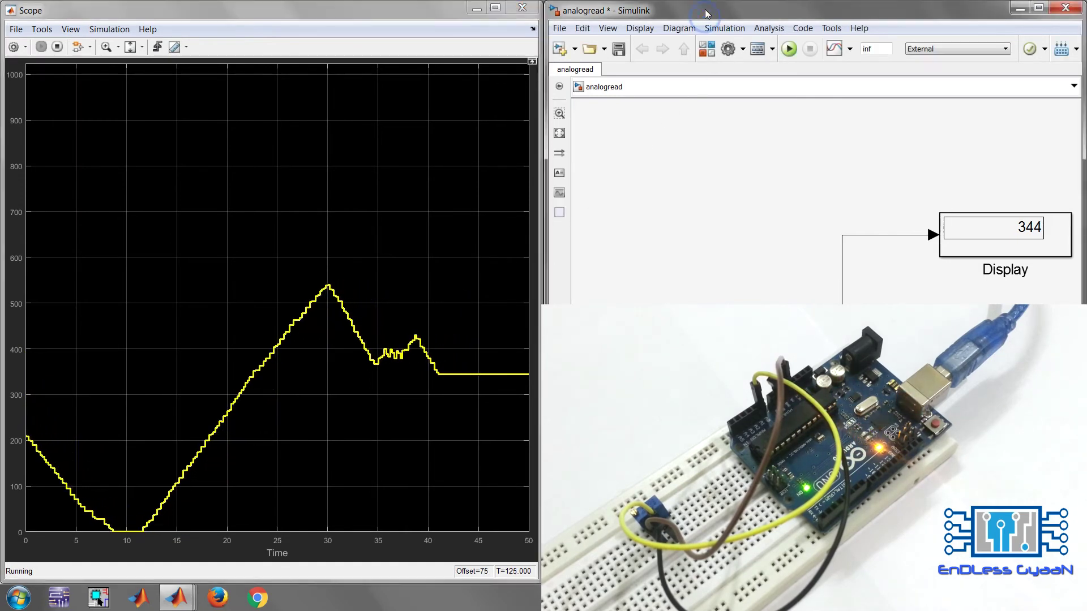
left_click(811, 51)
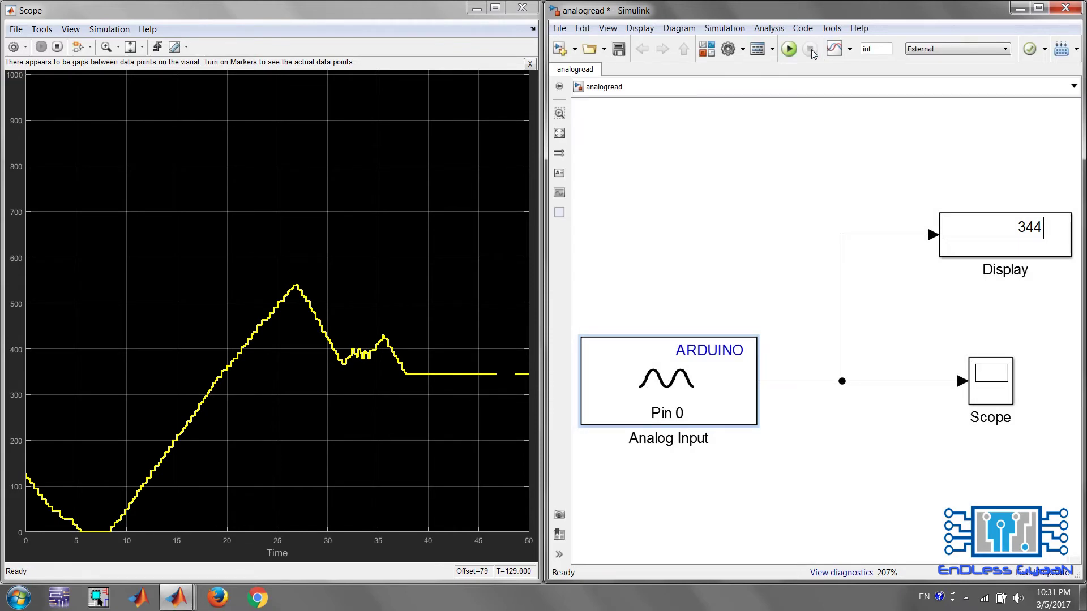
Step: Add a Gain block from the Simulink Commonly Used Blocks library to the model and close the library browser
left_click(707, 51)
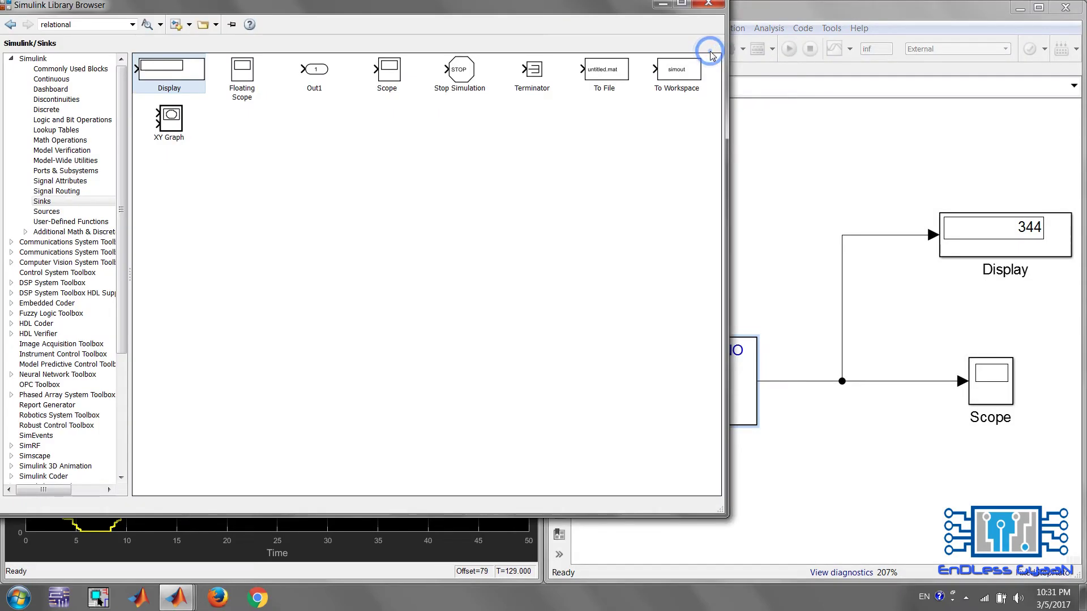
left_click(71, 68)
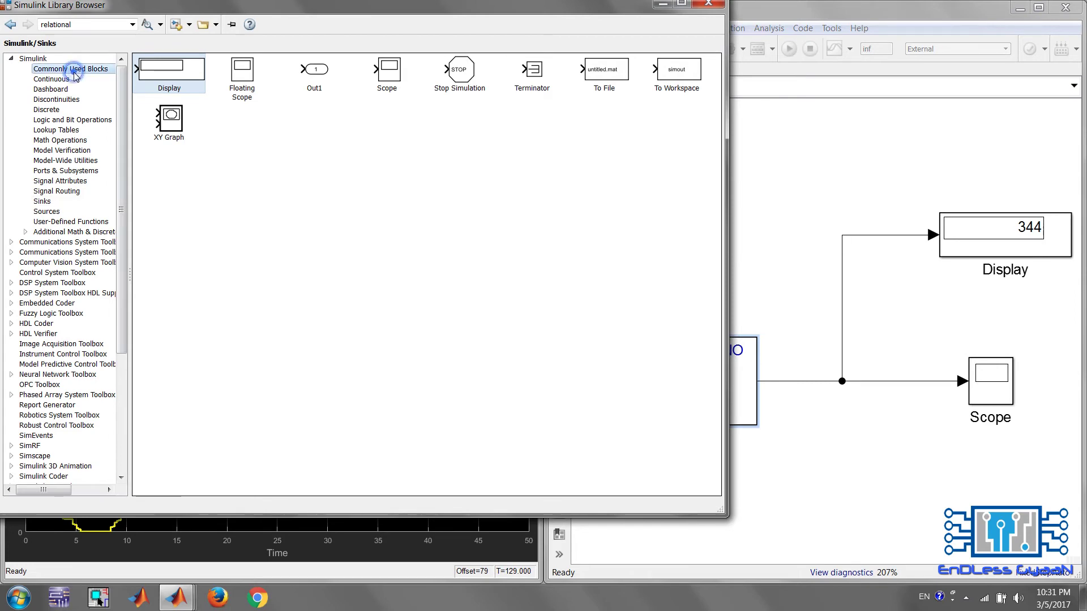
right_click(681, 71)
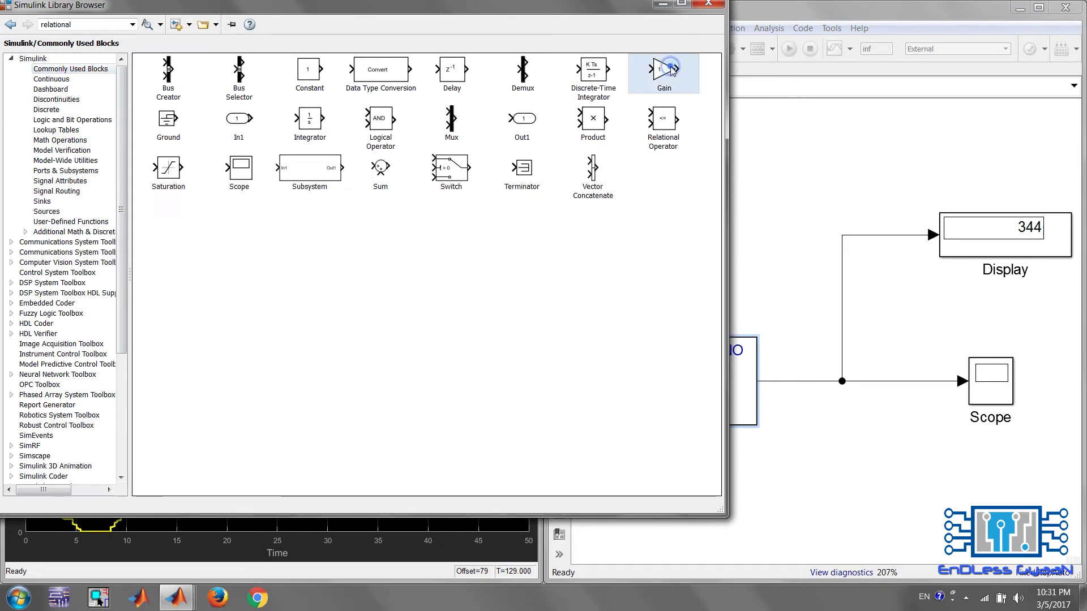
left_click(684, 77)
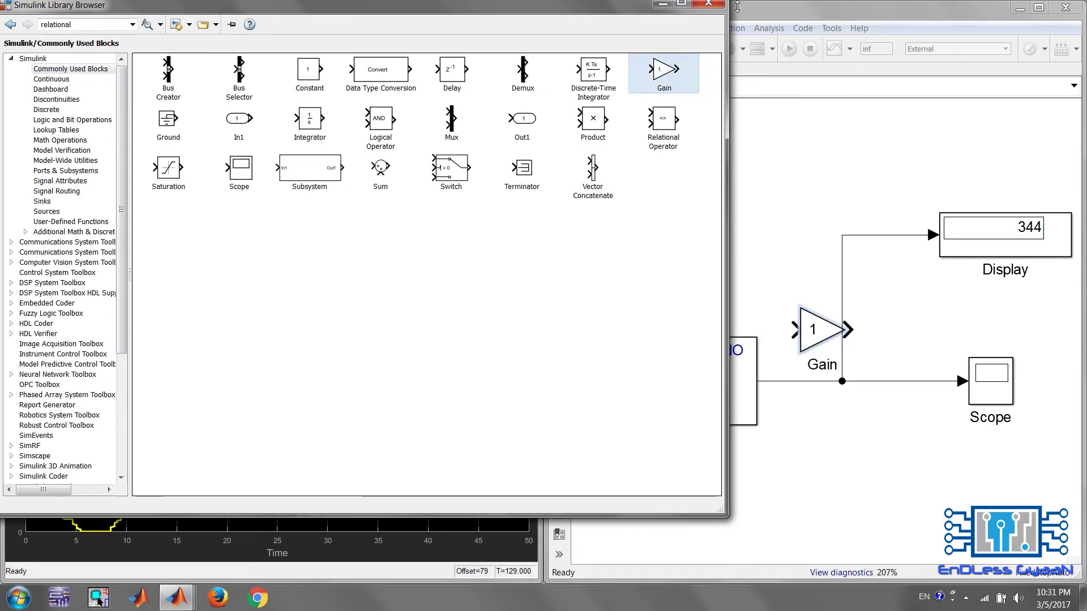
left_click(708, 4)
Step: Place the Gain block below the Scope, branch the Analog Input signal into it, and enlarge the block
mouse_move(821, 331)
left_mouse_down()
mouse_move(909, 484)
mouse_move(841, 381)
left_mouse_up()
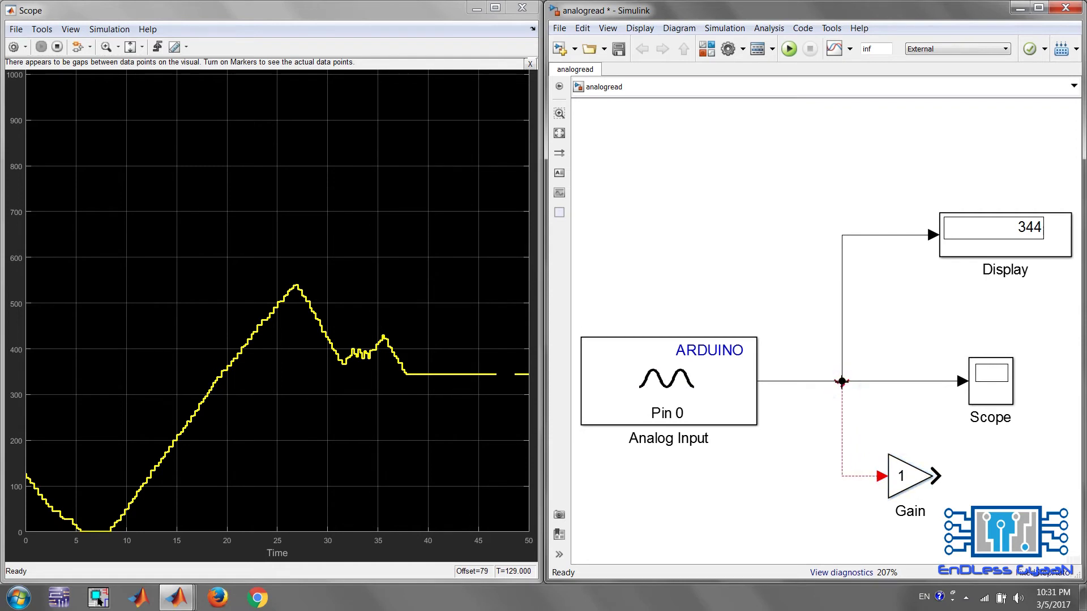
left_click(899, 459)
left_click_drag(929, 496, 965, 526)
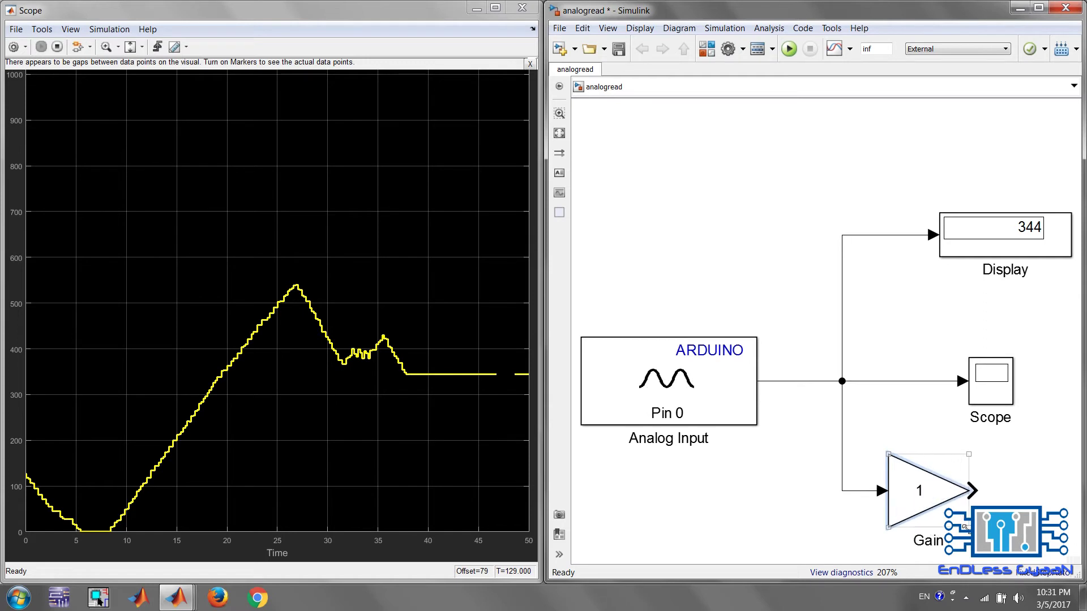
Step: Set the Gain block's gain to 5/1023 and confirm its parameters
double_click(936, 502)
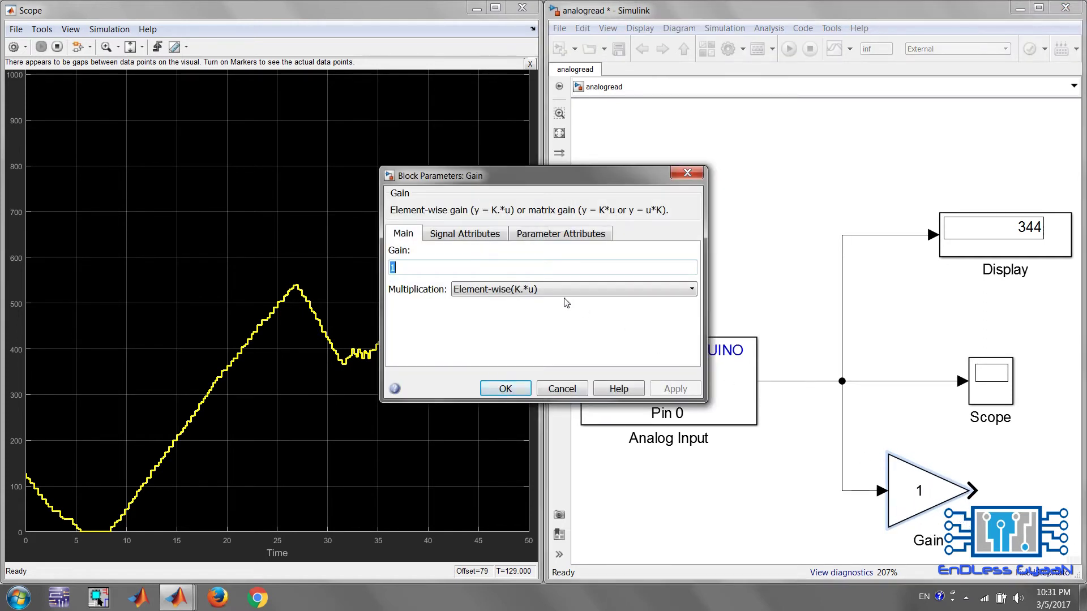
type("5/102")
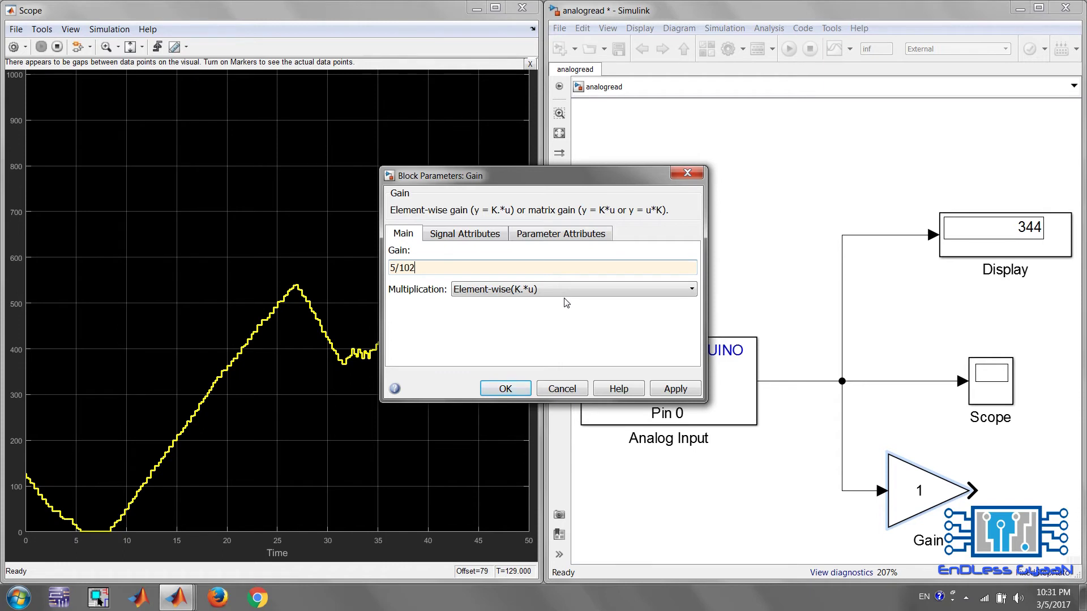
type("3")
left_click(675, 388)
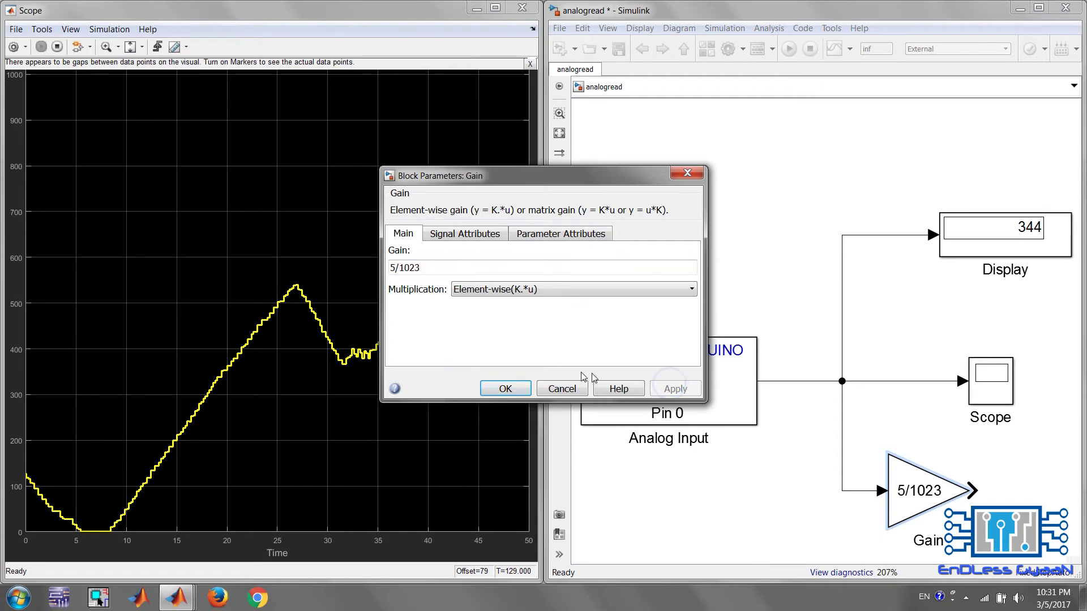
left_click(522, 392)
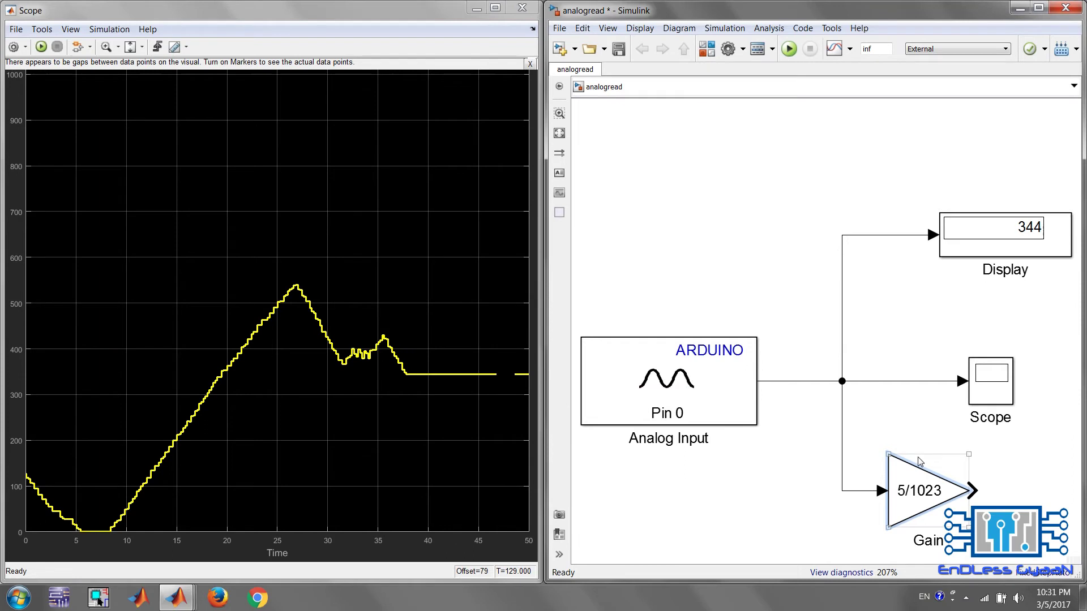
Step: Move the Scope block further from the signal branch point, keeping it level with the Analog Input
scroll(802, 480, "down", 1)
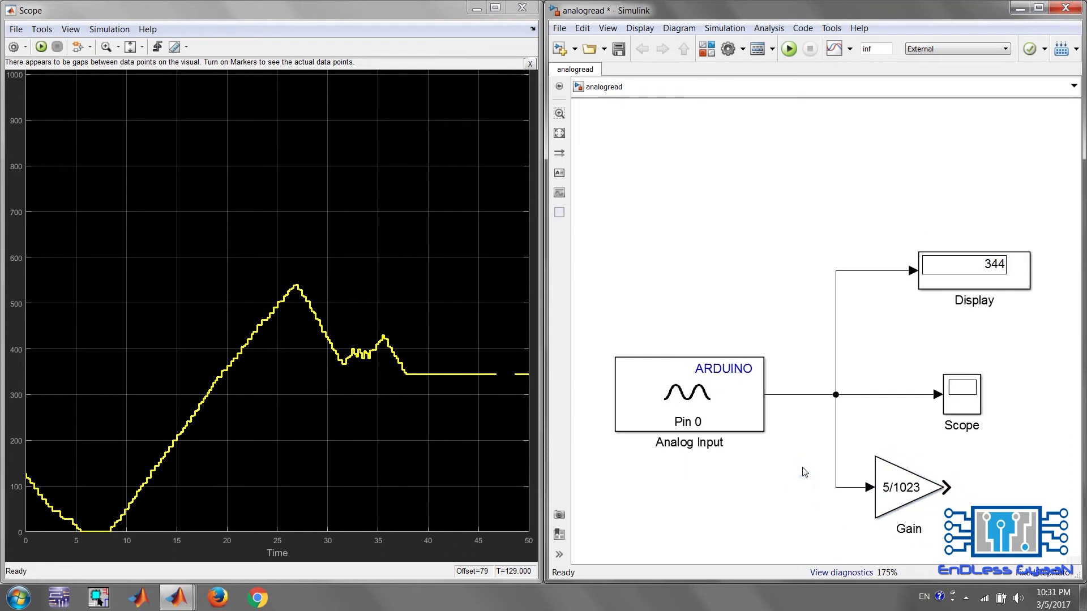
left_click(967, 409)
left_click_drag(968, 408, 1033, 406)
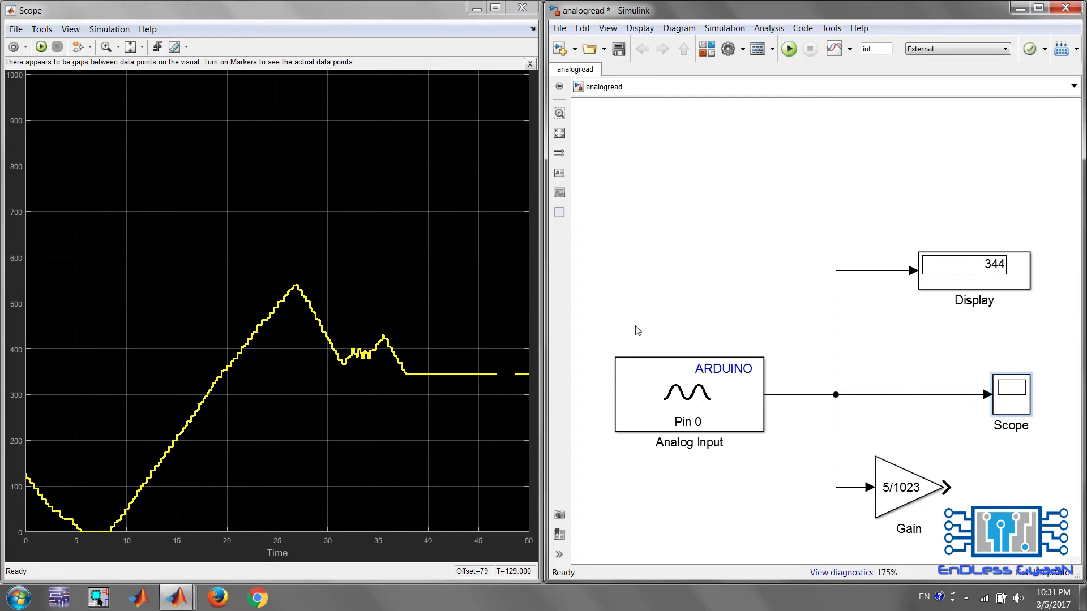
Step: Configure the Scope with 2 input ports and a layout of two displays stacked vertically
left_click(13, 47)
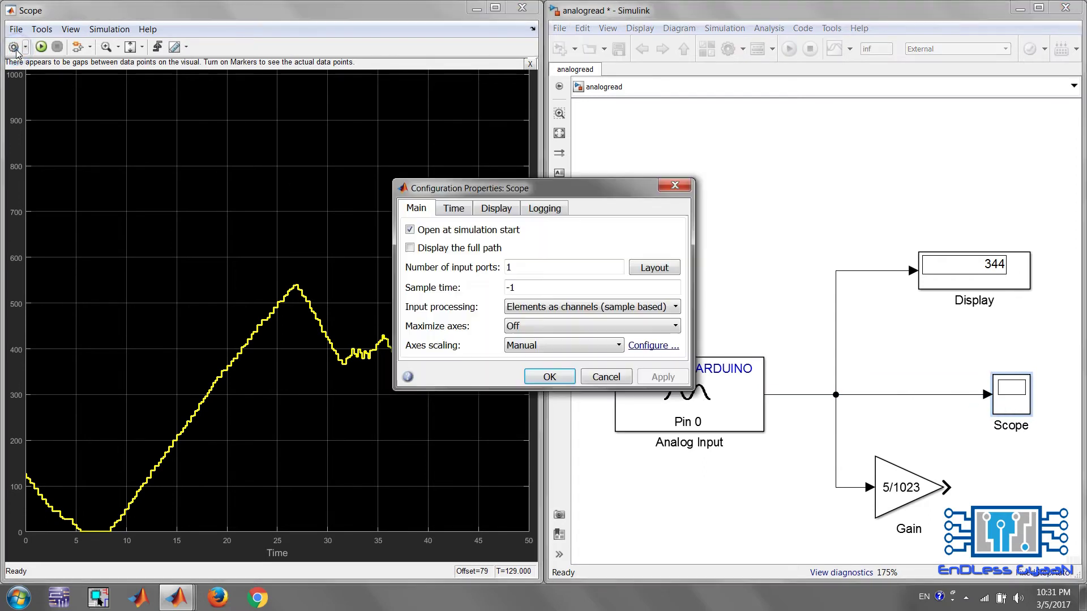
double_click(526, 270)
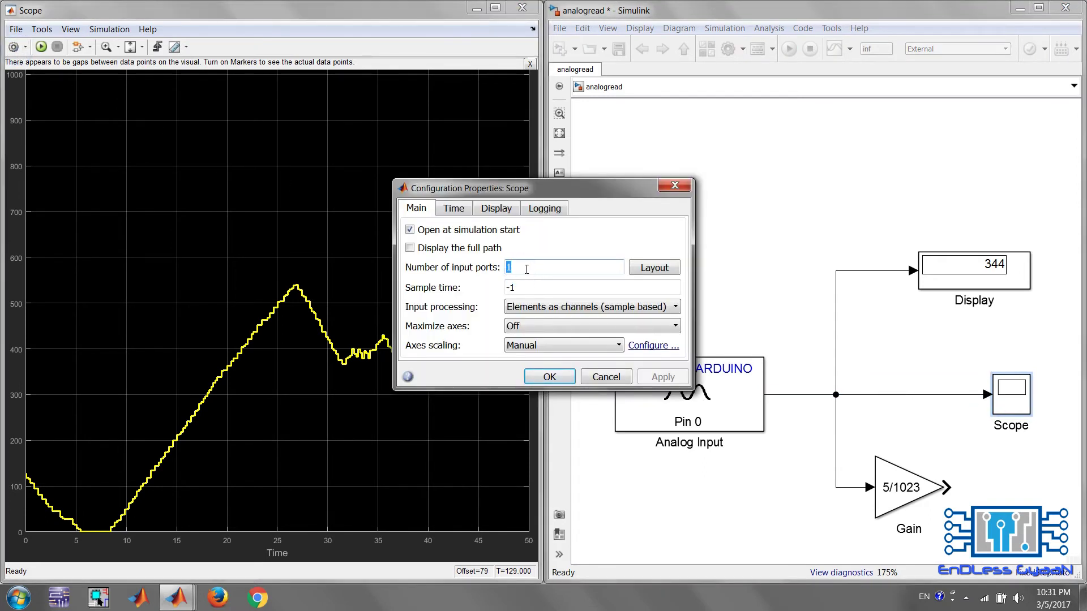
type("2")
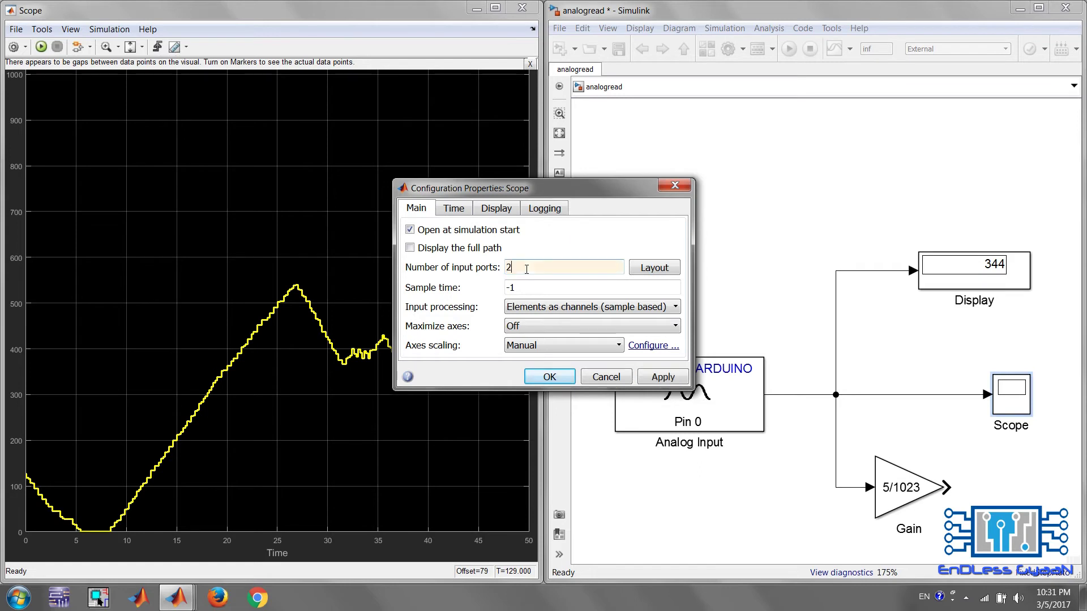
left_click(664, 270)
left_click(705, 302)
Step: Set the Scope's display 2 to a maximum Y-limit of 5.2 and the Y-label Voltage, and confirm the configuration
left_click(490, 212)
left_click(497, 209)
left_click(524, 232)
left_click(522, 256)
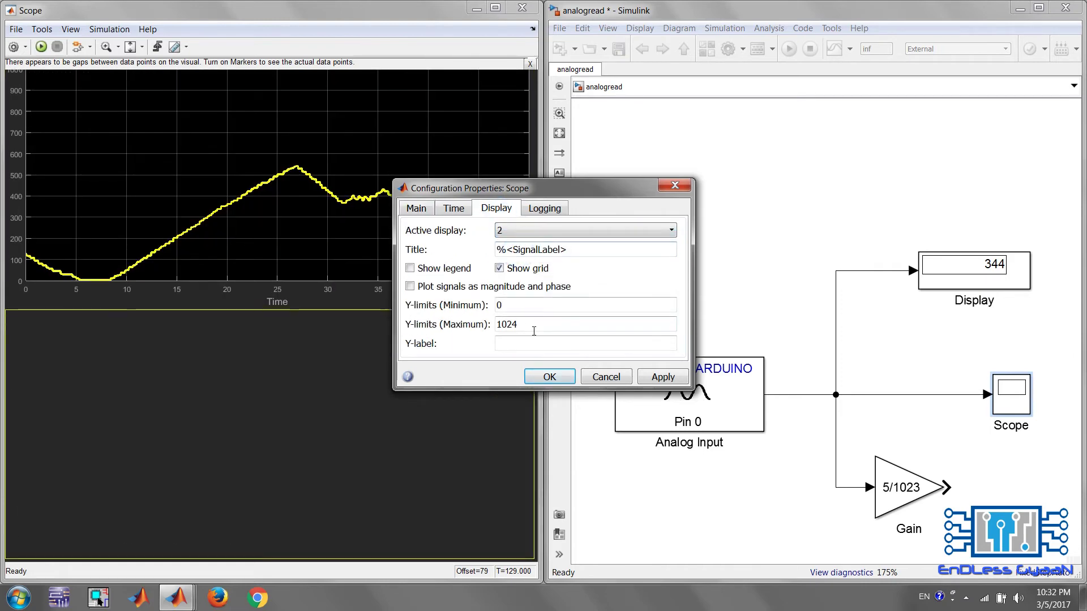
double_click(527, 326)
type("5.2")
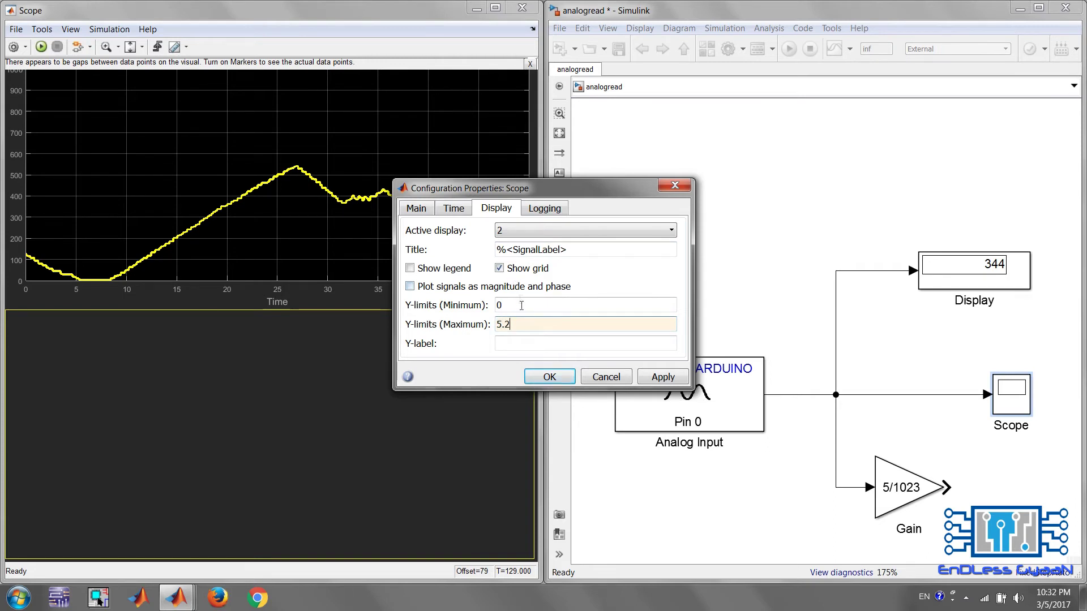
left_click(517, 344)
type("Voltage")
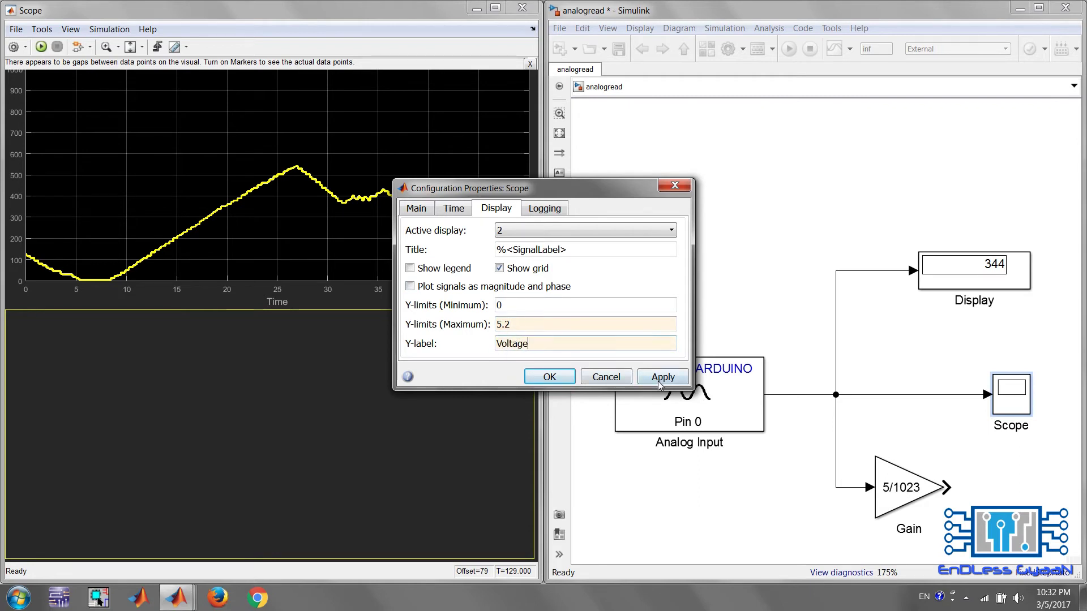
left_click(660, 384)
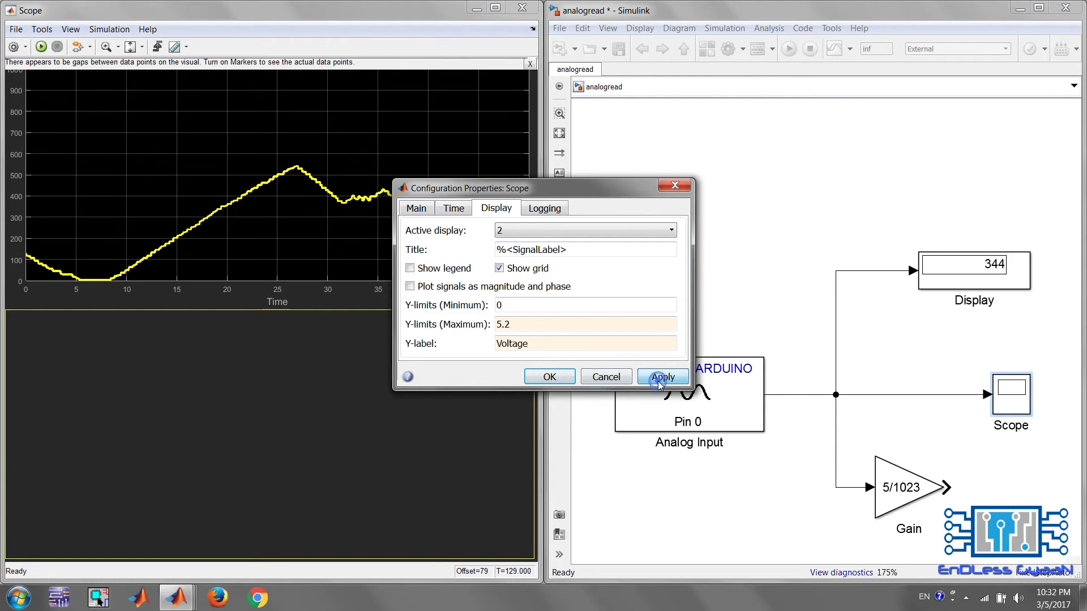
left_click(450, 211)
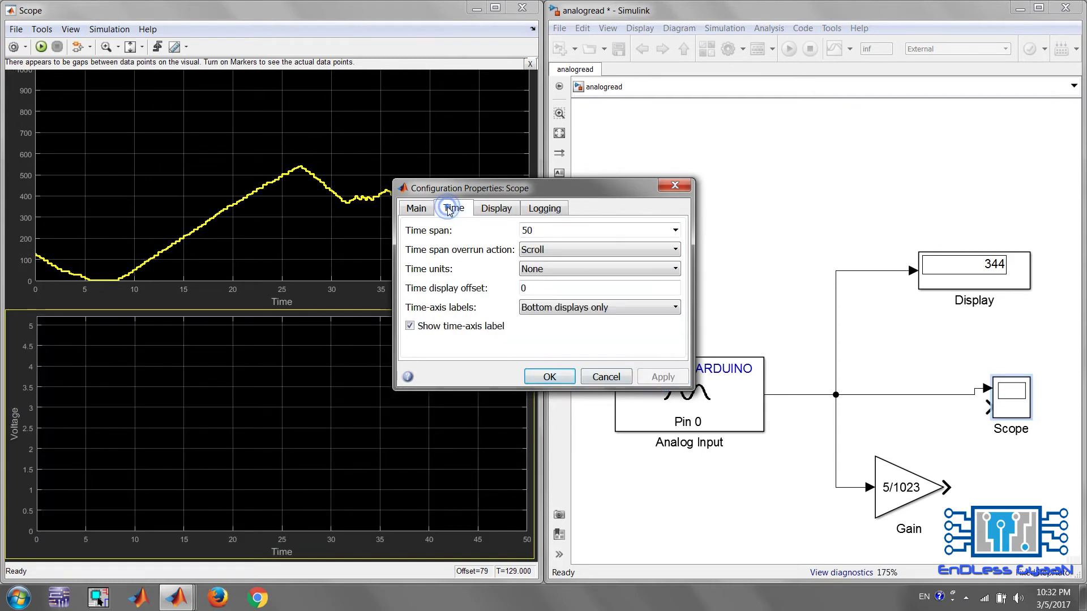
left_click(418, 209)
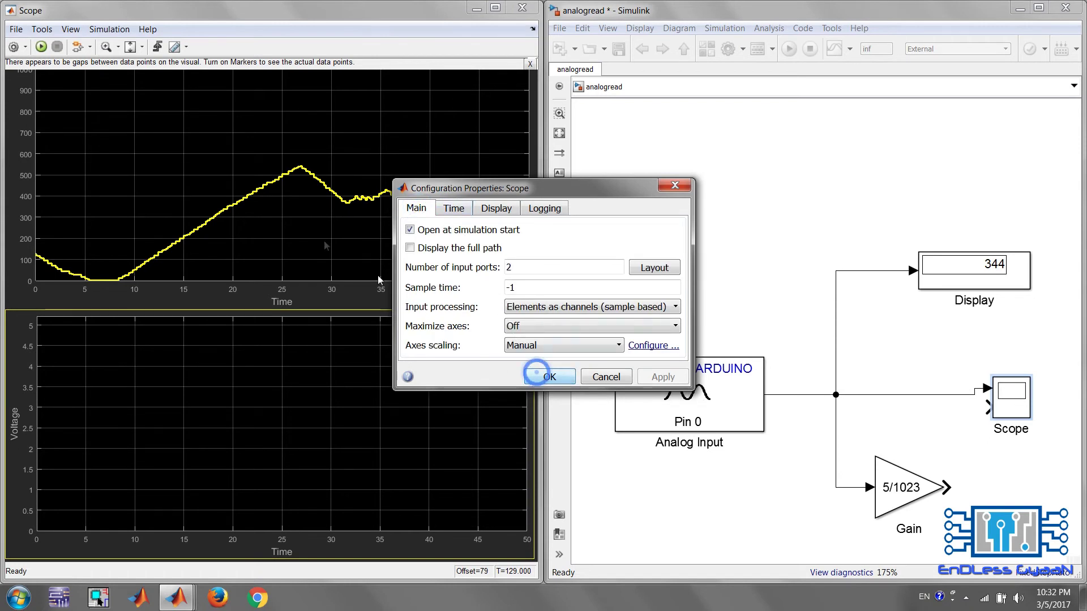
left_click(547, 377)
Step: Style the Channel 1 line of the Scope's display 2 in red with a line width of 2.0
left_click(15, 87)
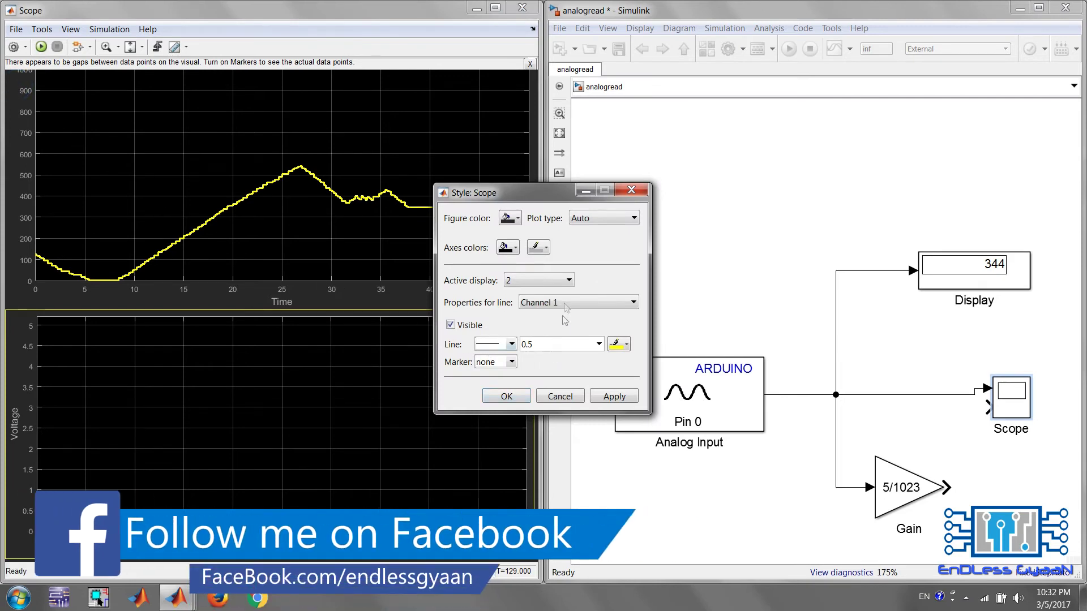
left_click(620, 345)
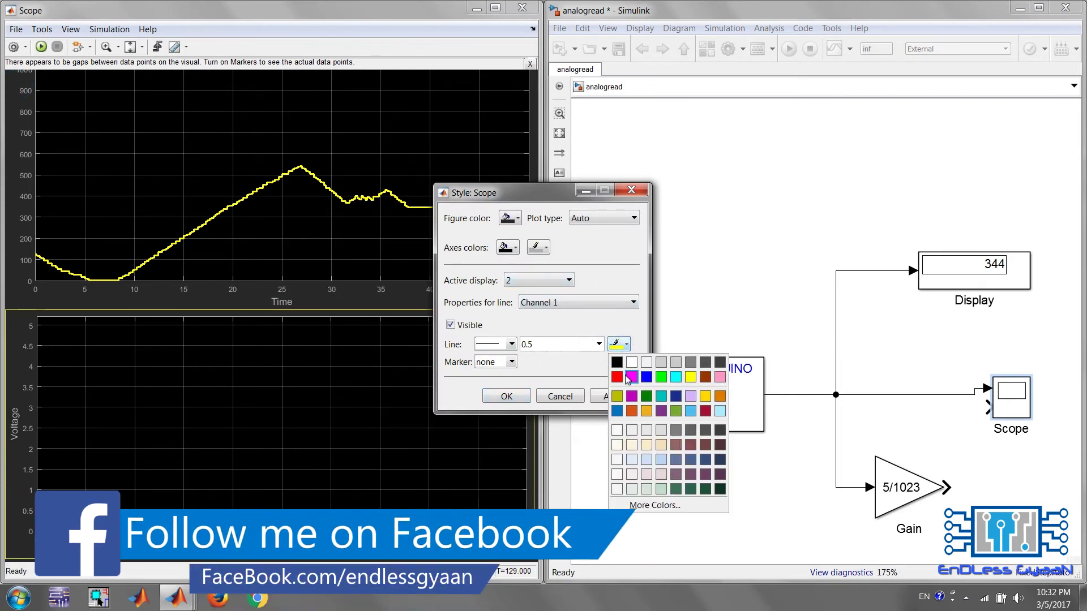
left_click(620, 378)
left_click(598, 343)
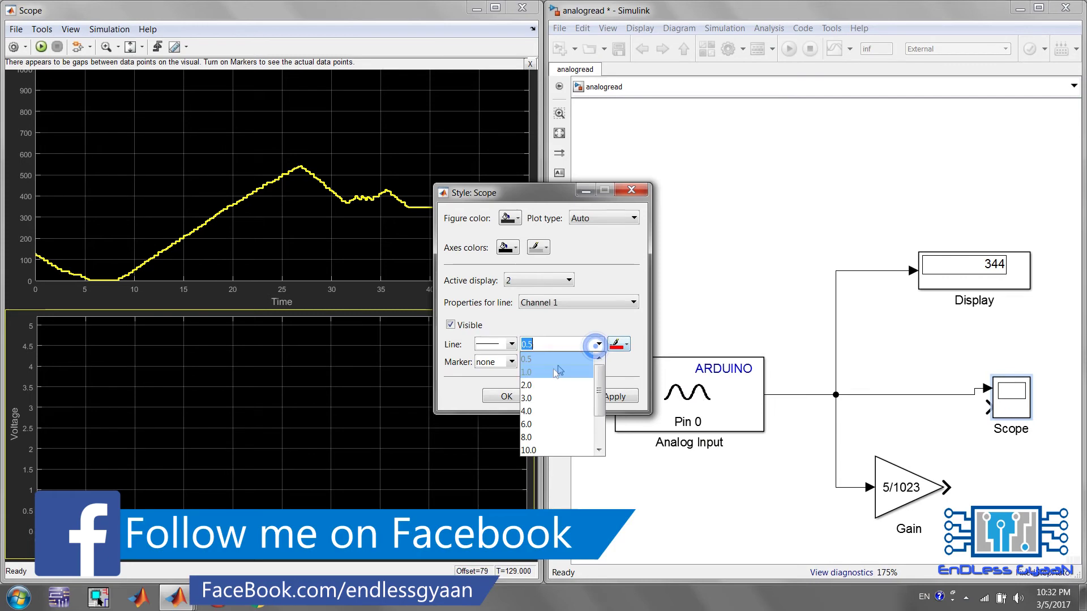
left_click(539, 386)
left_click(610, 396)
left_click(506, 397)
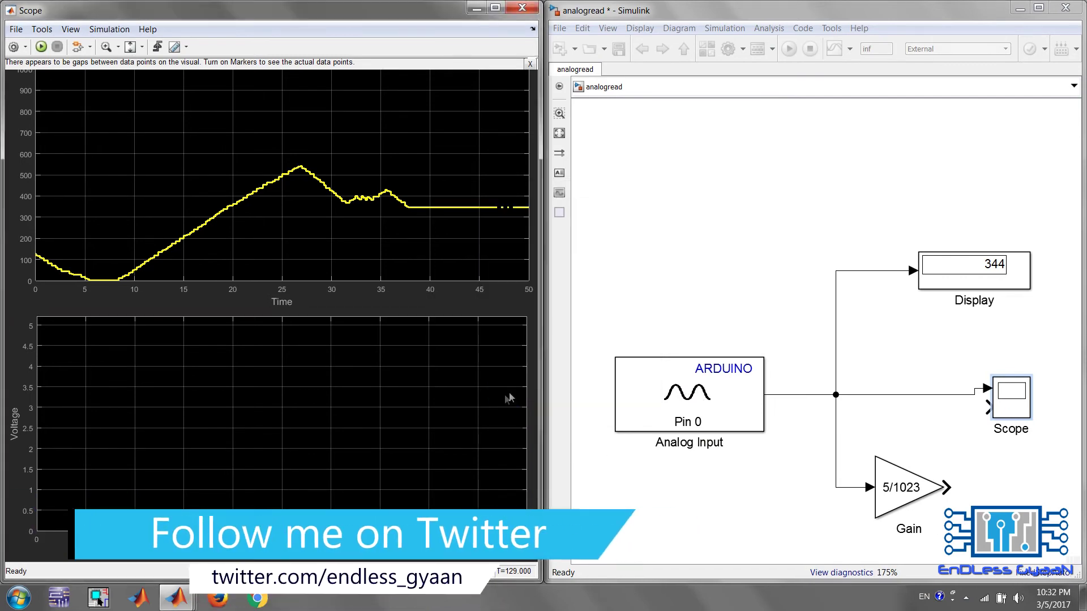
Step: Connect the Gain output to the Scope's second input and to a copy of the Display block placed below the Gain
left_click(742, 280)
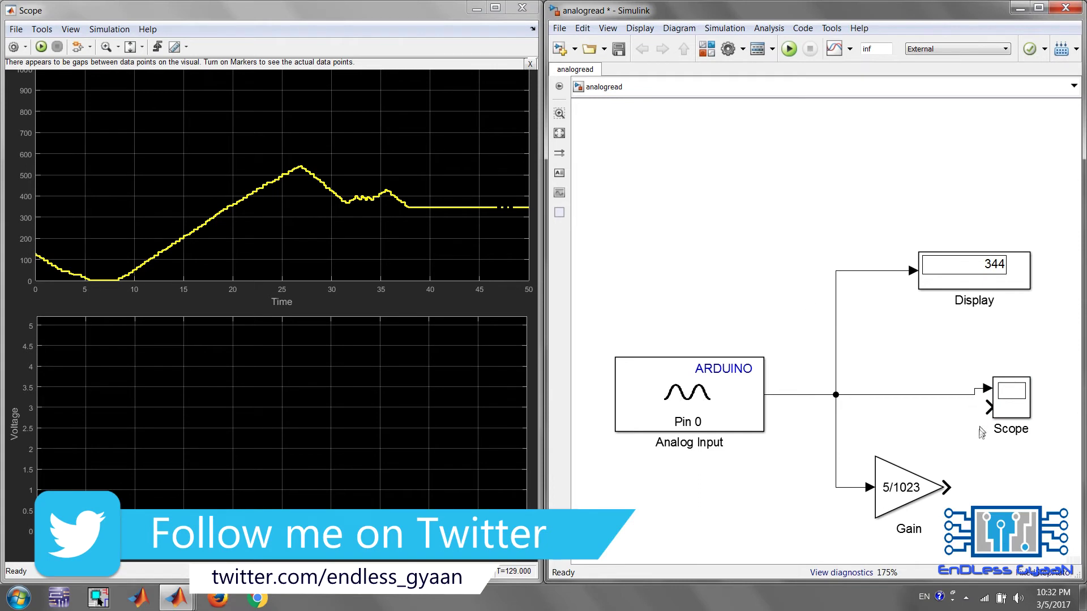
left_click_drag(946, 487, 1025, 424)
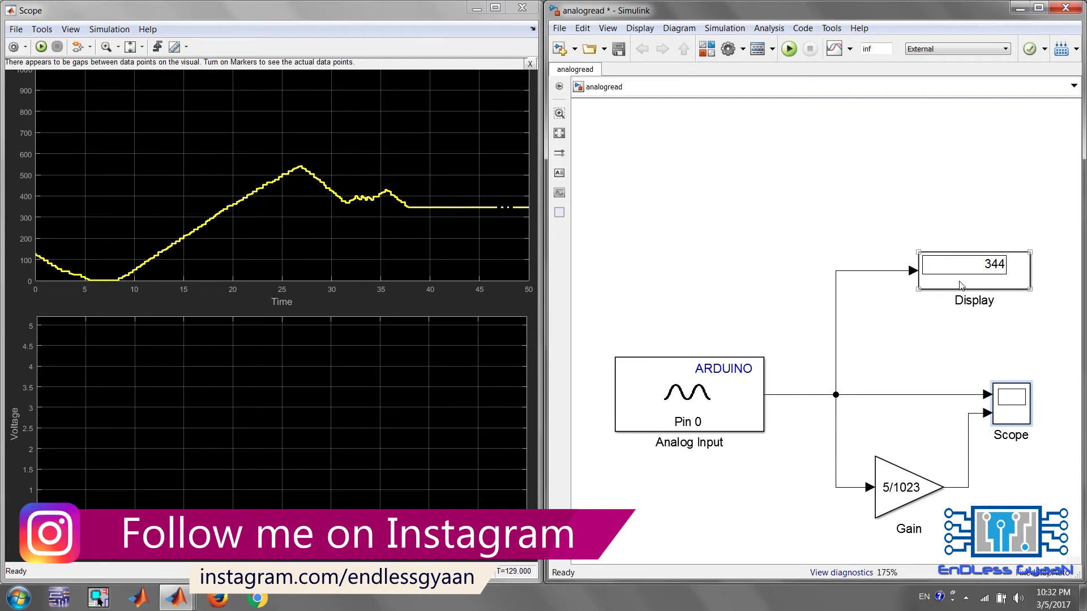
scroll(970, 291, "down", 4)
left_click_drag(974, 312, 979, 412)
left_click_drag(1007, 472, 1022, 469)
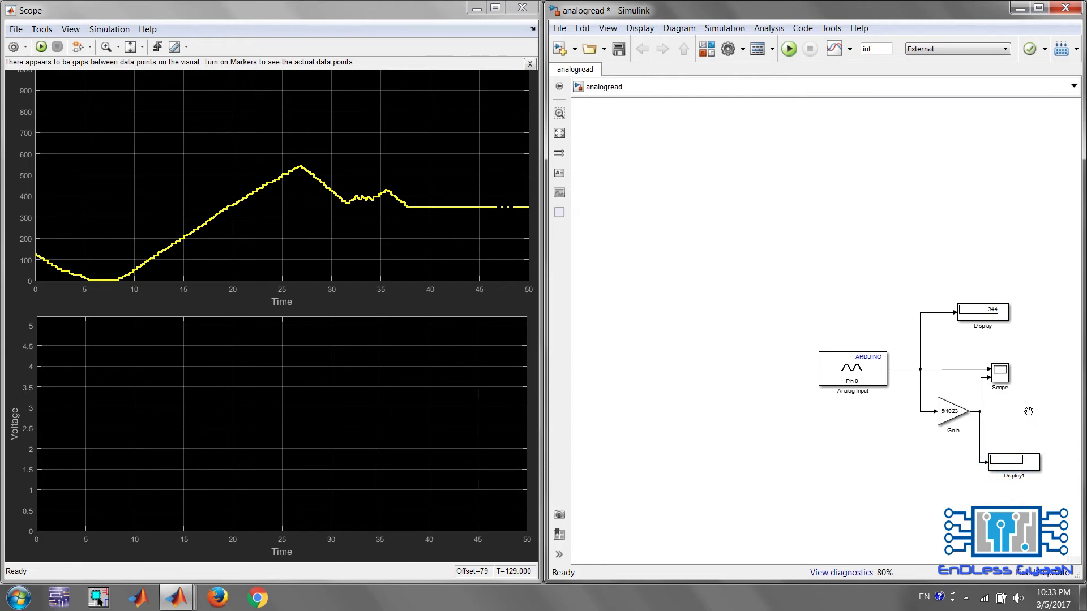
Step: Rename the new Display block on the Gain output as Voltage
key("space")
left_click(1013, 500)
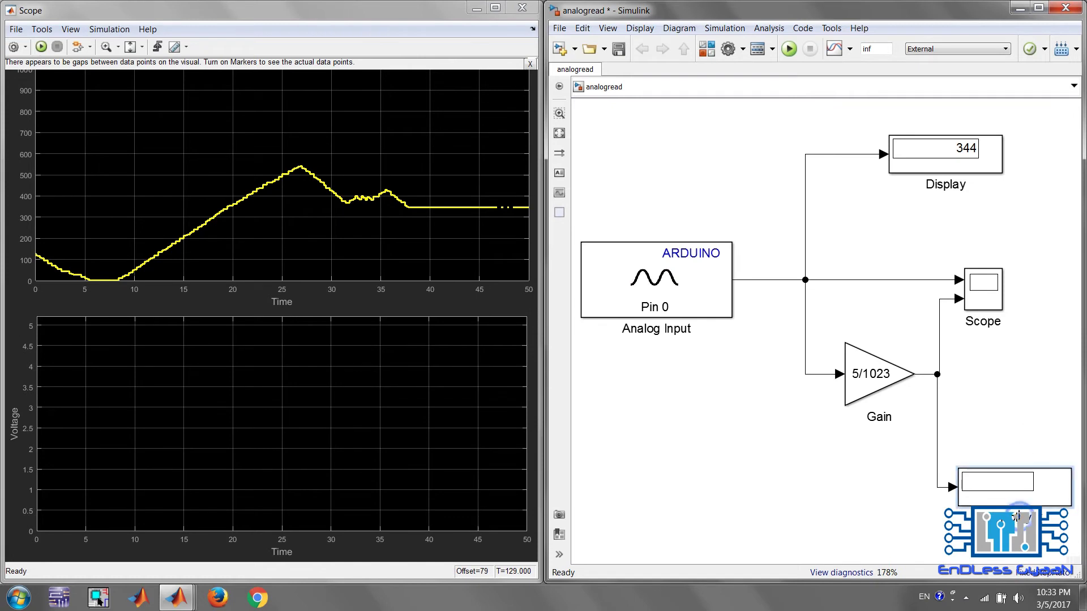
key("ctrl+a")
left_click(1011, 507)
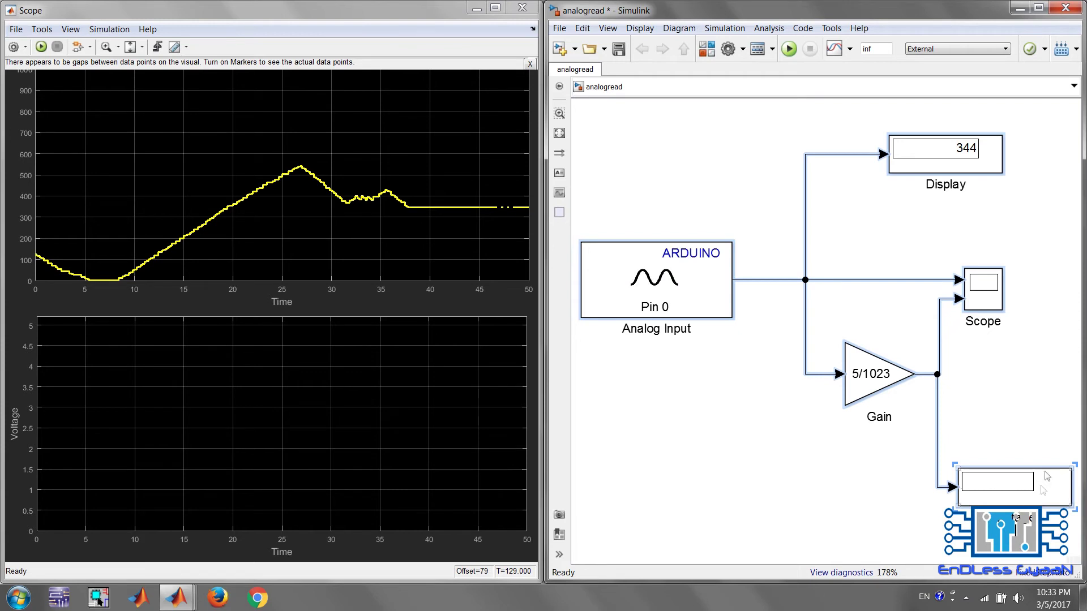
left_click(1048, 444)
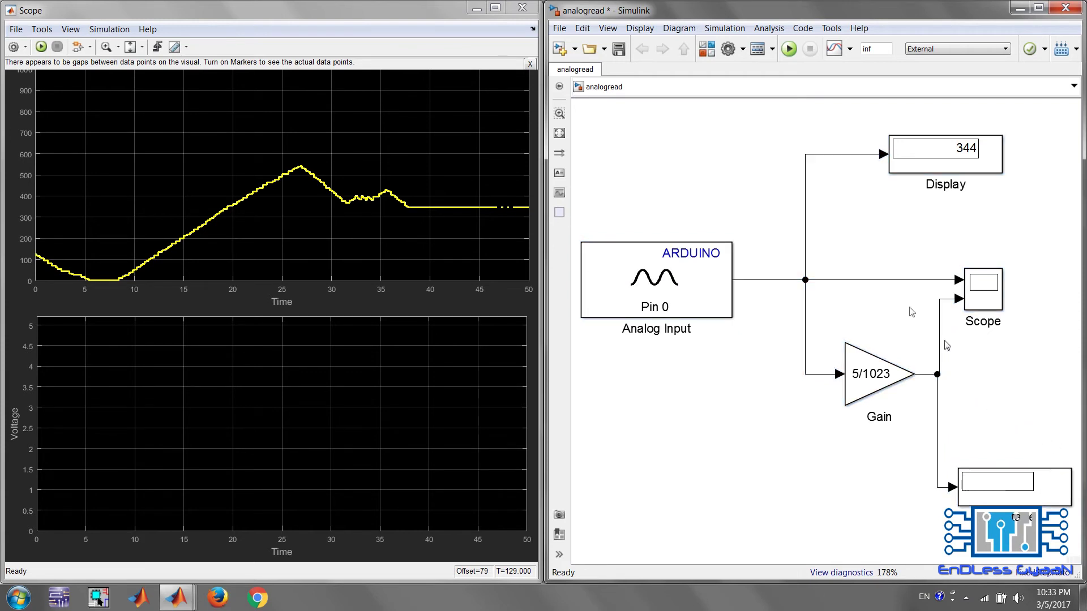
Step: Run the extended analogread model on the Arduino Uno and dismiss the code generation report
left_click(791, 51)
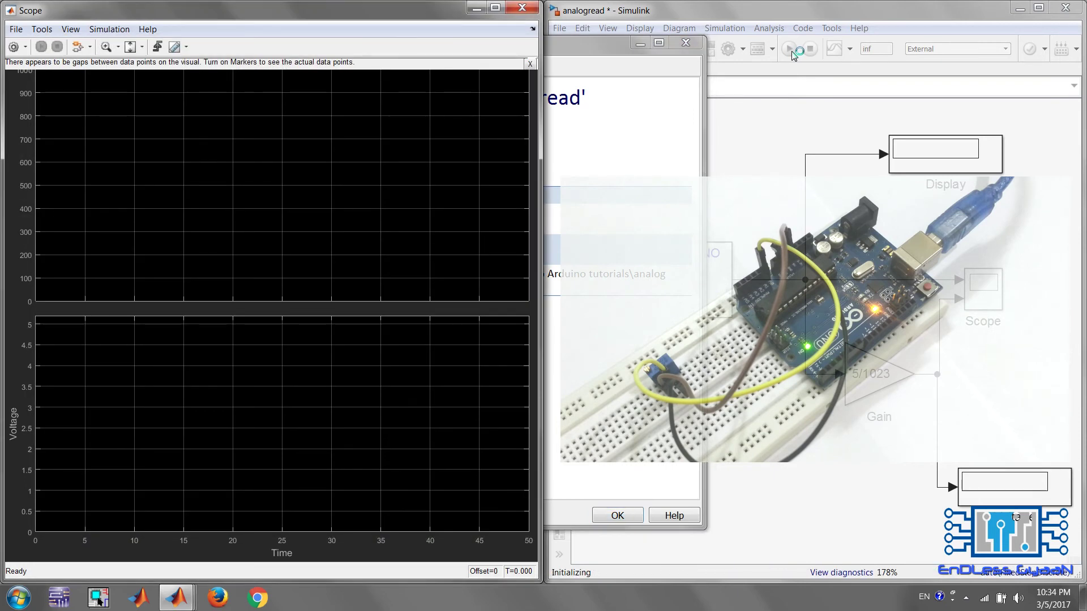
left_click(632, 519)
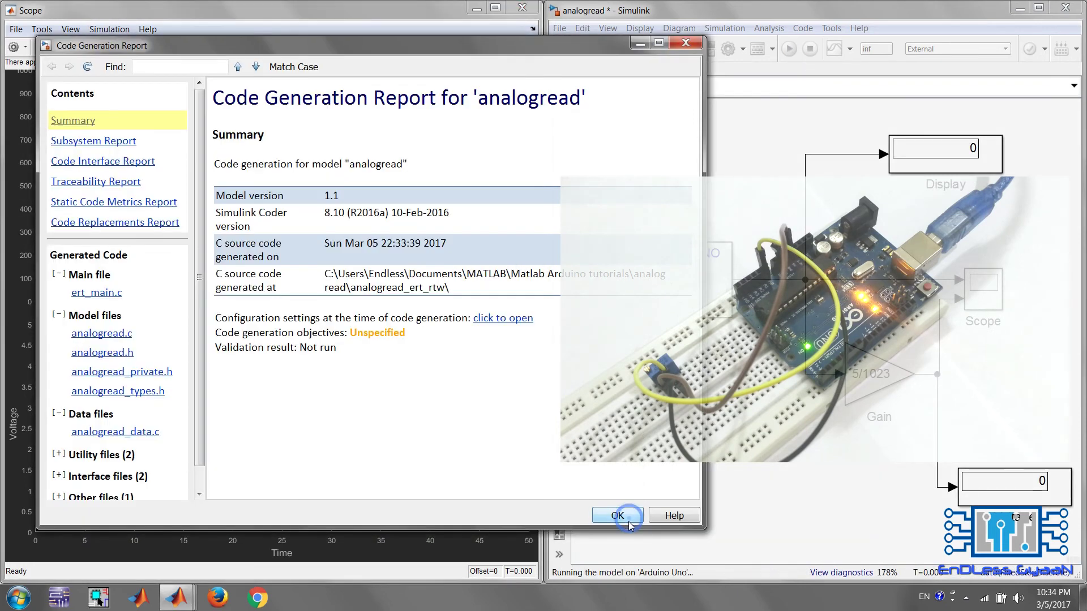
left_click(631, 519)
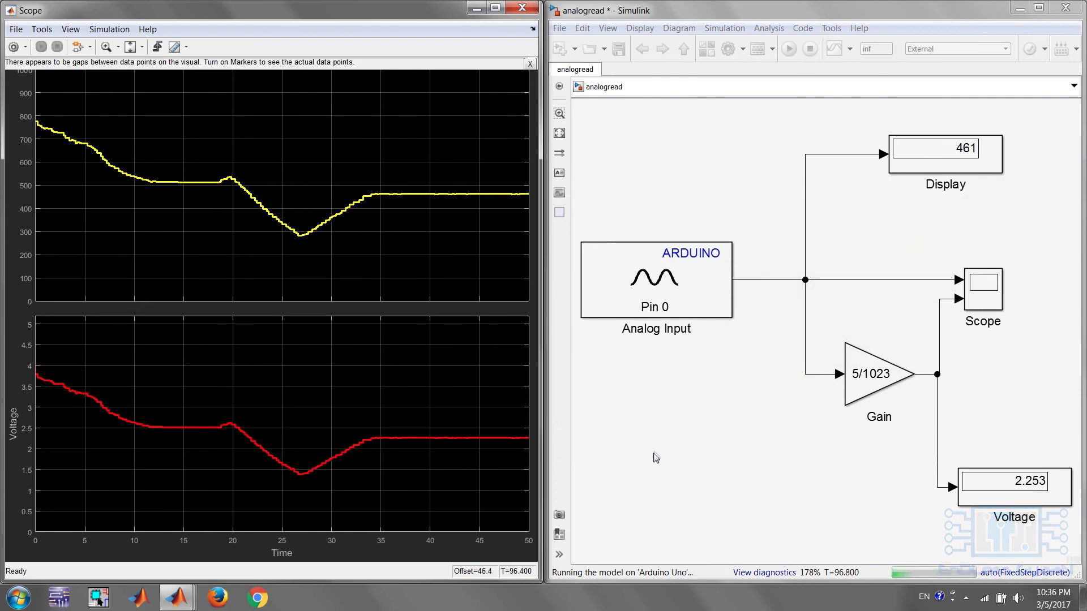
Step: Stop the External-mode run of the model with the voltage display
left_click(820, 12)
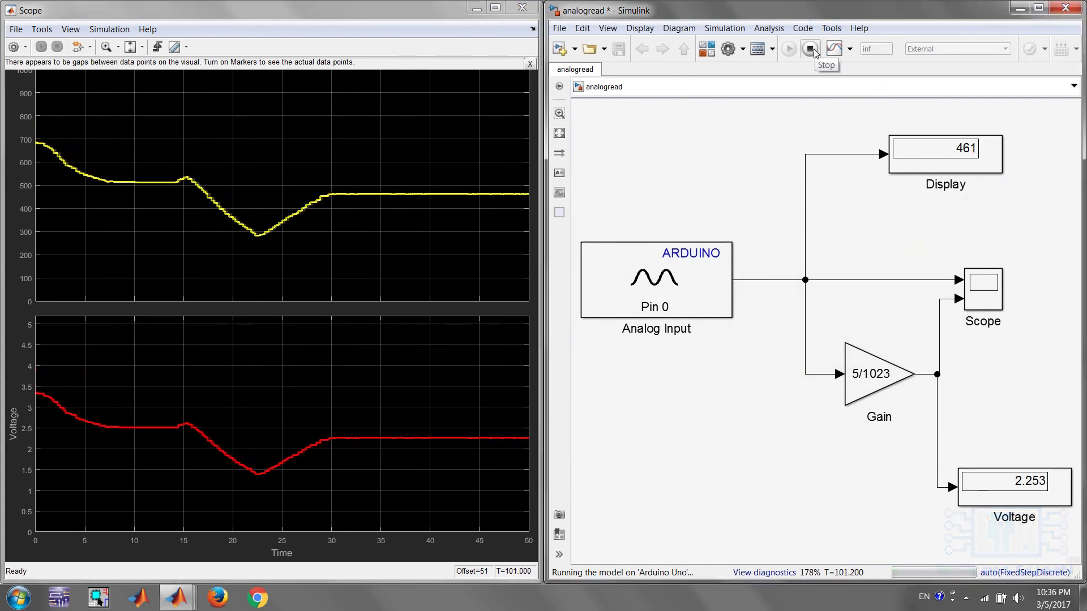
left_click(810, 49)
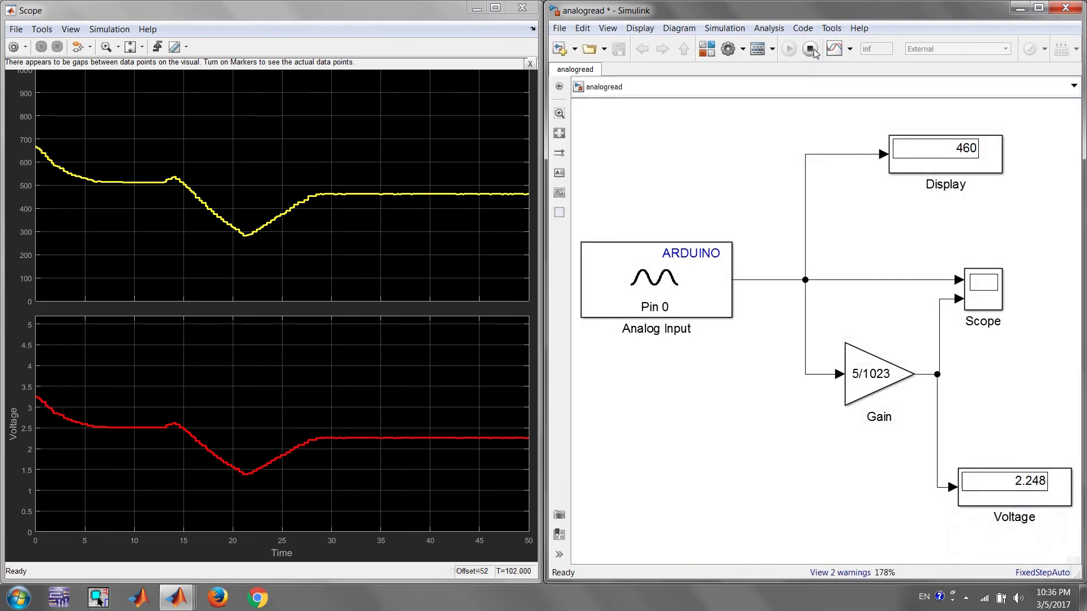